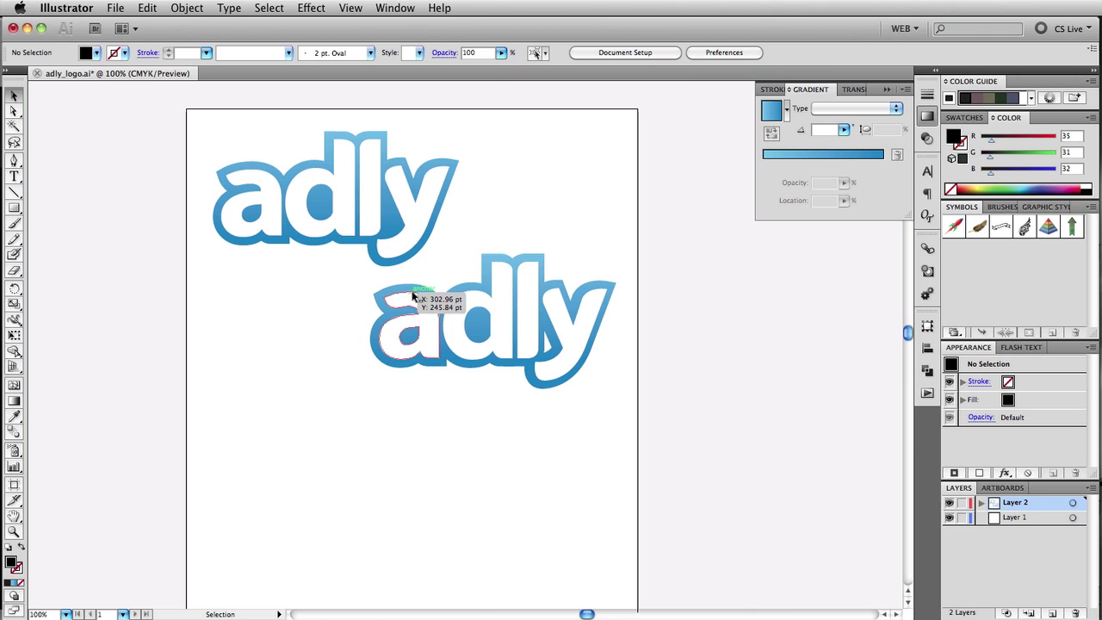
# Step: Pull the white adly letters off the blue backing shape, then reassemble the logo
pyautogui.click(492, 297)
pyautogui.moveTo(501, 293)
pyautogui.mouseDown()
pyautogui.moveTo(414, 389)
pyautogui.moveTo(504, 301)
pyautogui.mouseUp()
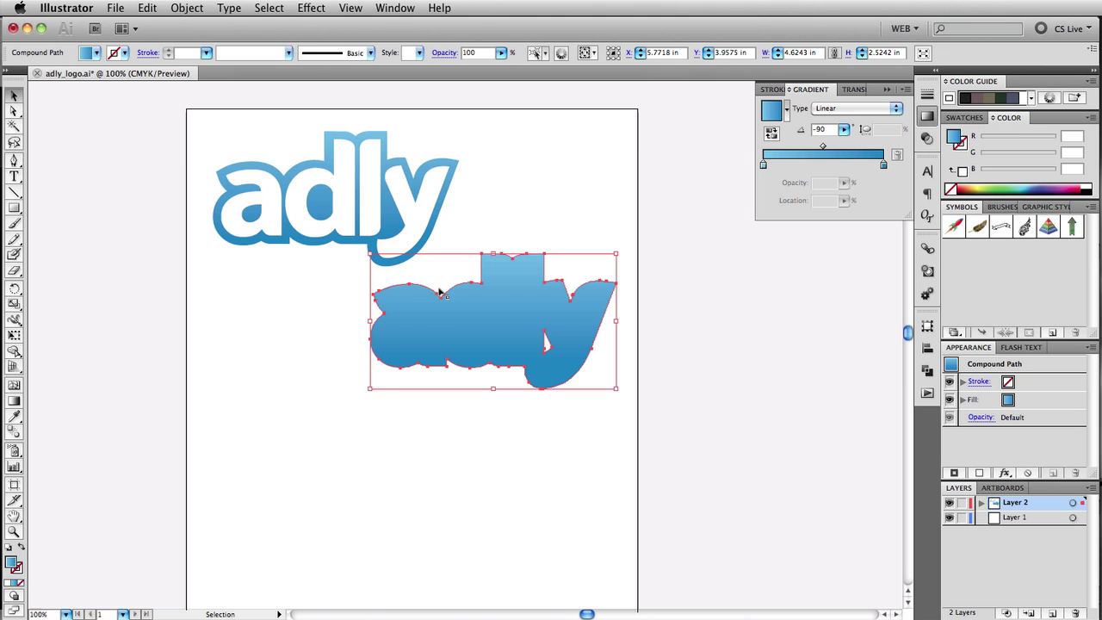
pyautogui.moveTo(386, 316)
pyautogui.mouseDown()
pyautogui.moveTo(460, 334)
pyautogui.moveTo(462, 317)
pyautogui.mouseUp()
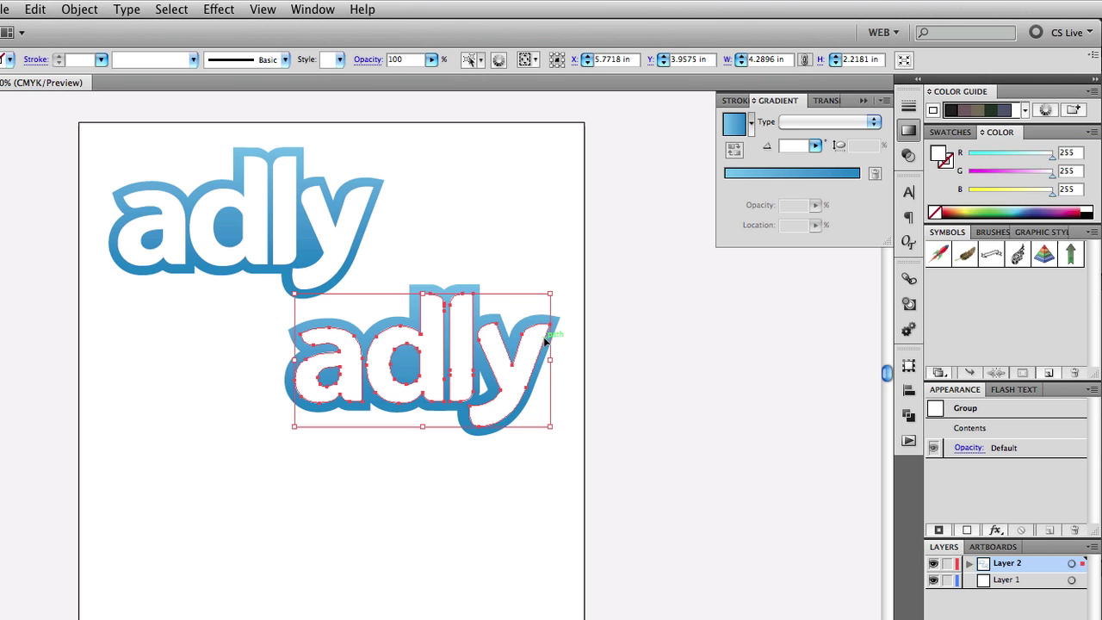
pyautogui.moveTo(536, 346); pyautogui.dragTo(404, 469)
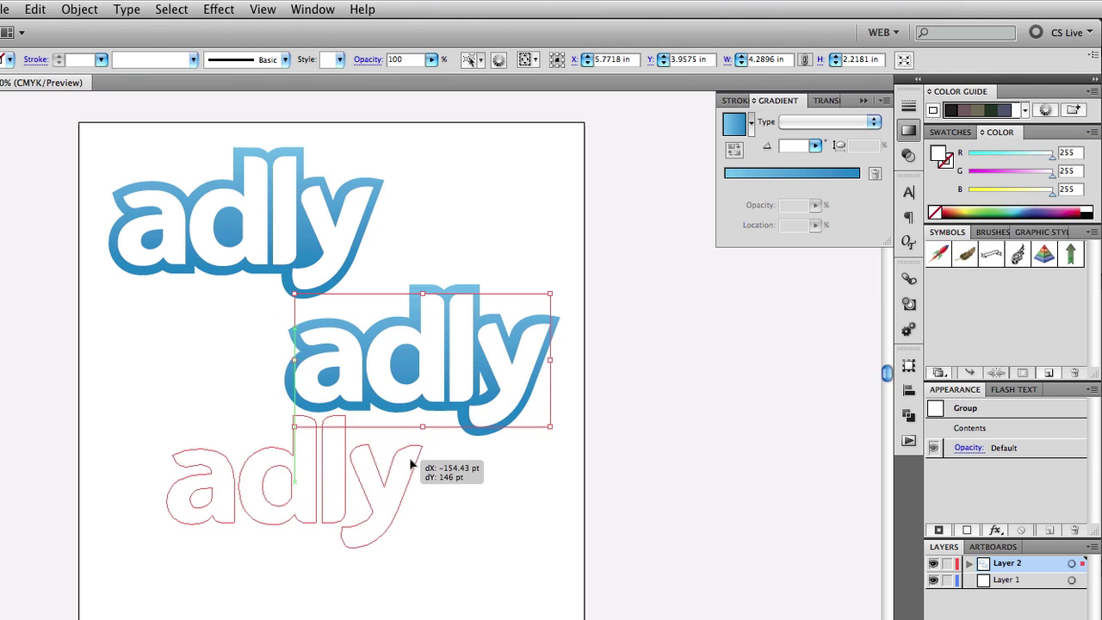
pyautogui.moveTo(491, 381); pyautogui.dragTo(544, 379)
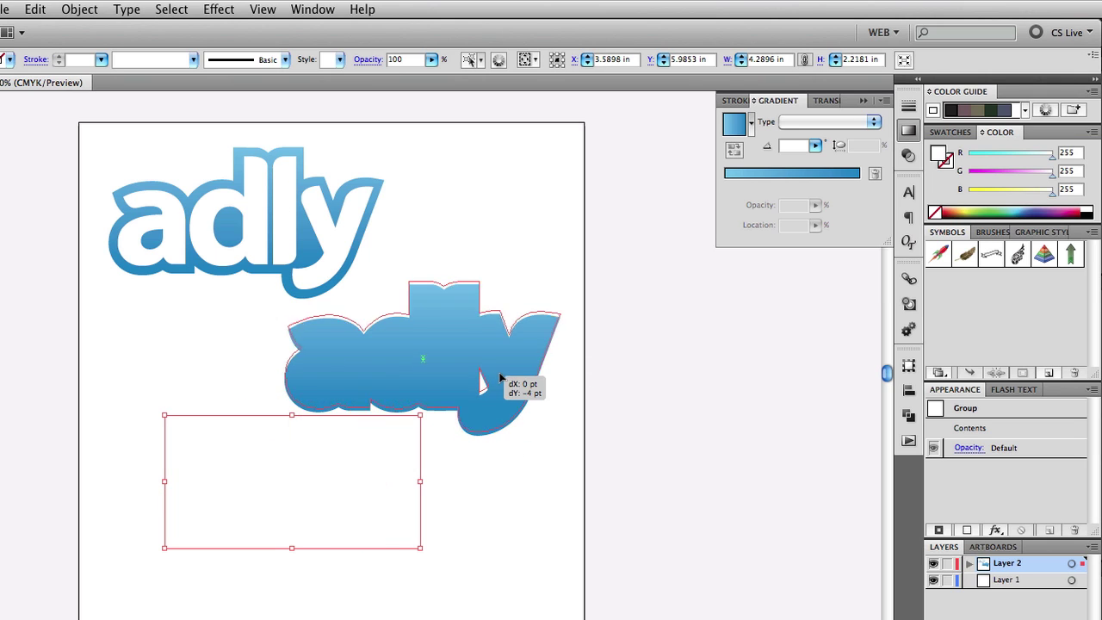
pyautogui.click(394, 453)
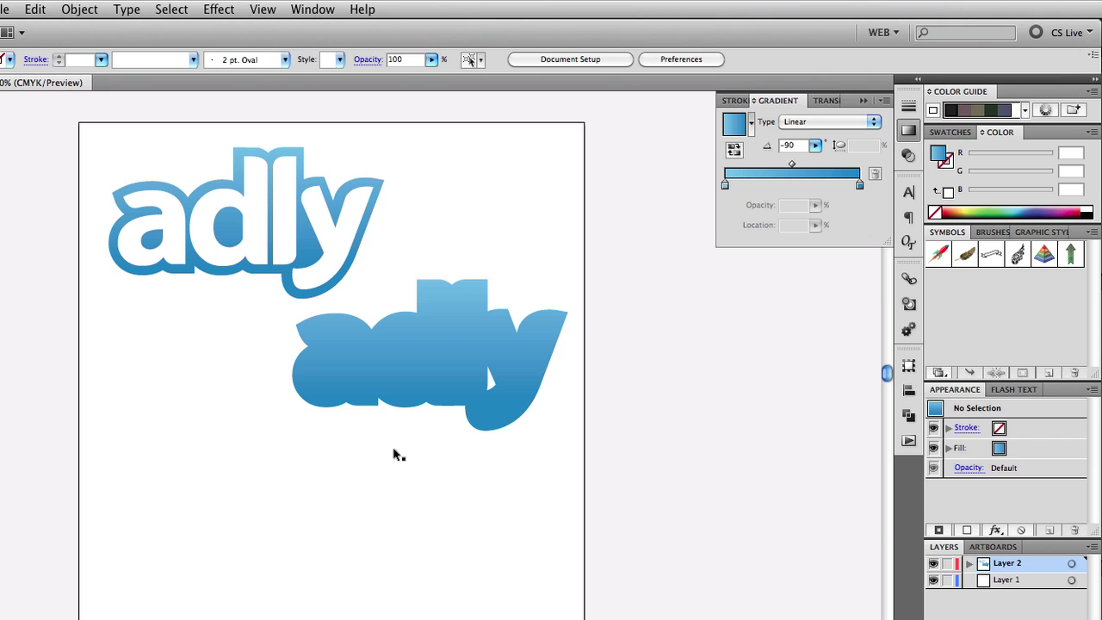
pyautogui.moveTo(359, 468); pyautogui.dragTo(494, 346)
pyautogui.click(575, 371)
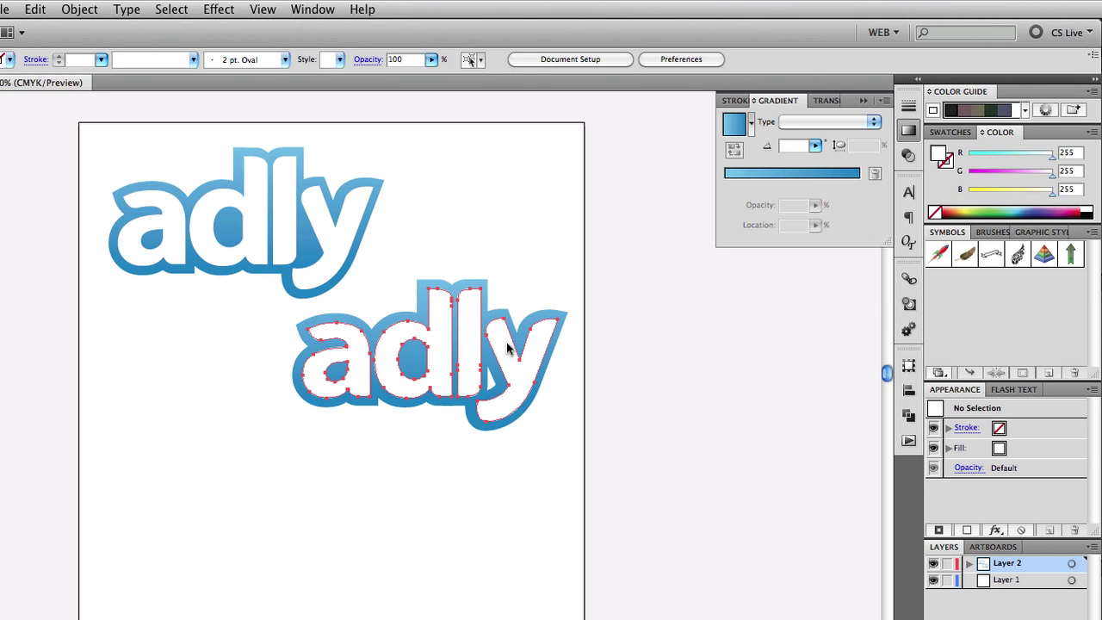
# Step: Alt-drag a copy of the white letters below the logos and fill it blue
pyautogui.moveTo(491, 357); pyautogui.dragTo(332, 538)
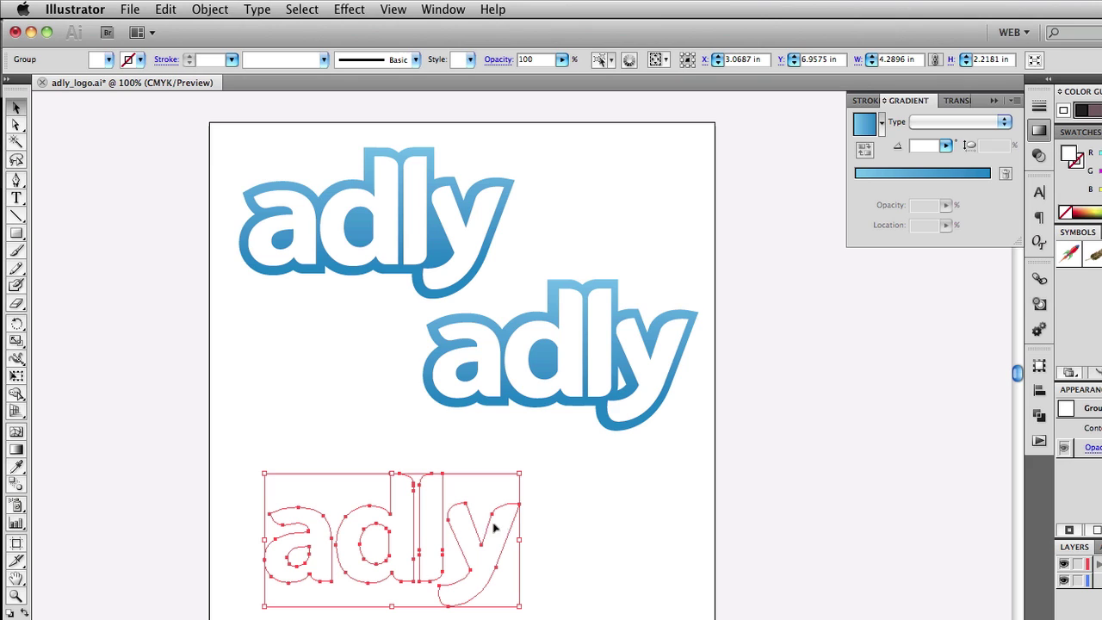
pyautogui.click(108, 59)
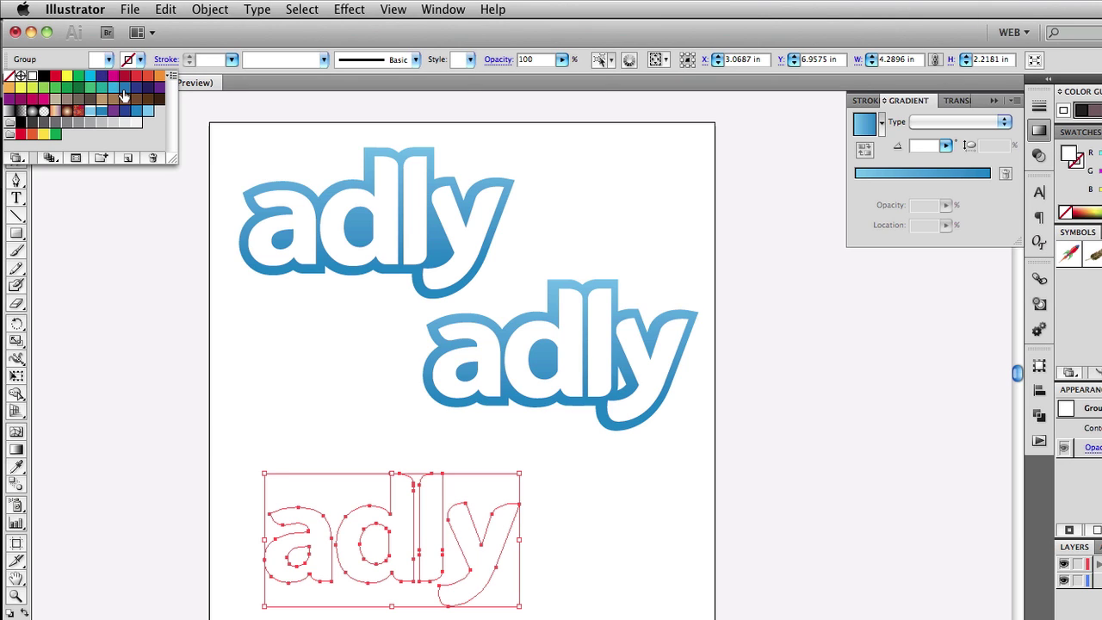
pyautogui.click(136, 110)
pyautogui.click(275, 405)
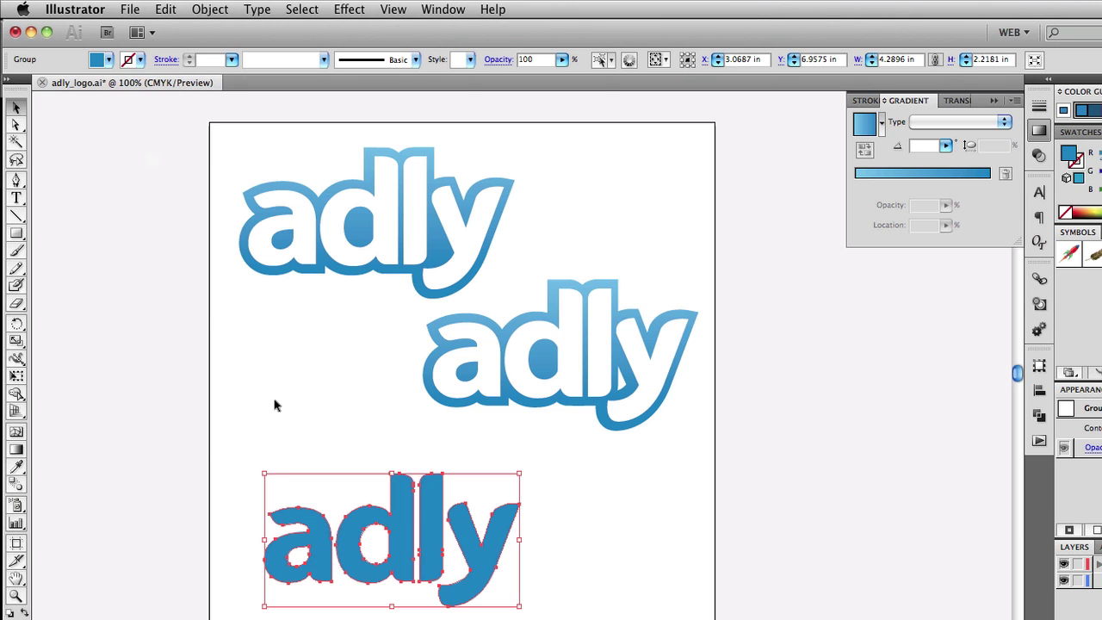
pyautogui.click(351, 439)
pyautogui.click(399, 499)
# Step: Reselect the bottom blue adly and browse the Object menu without running a command
pyautogui.click(17, 198)
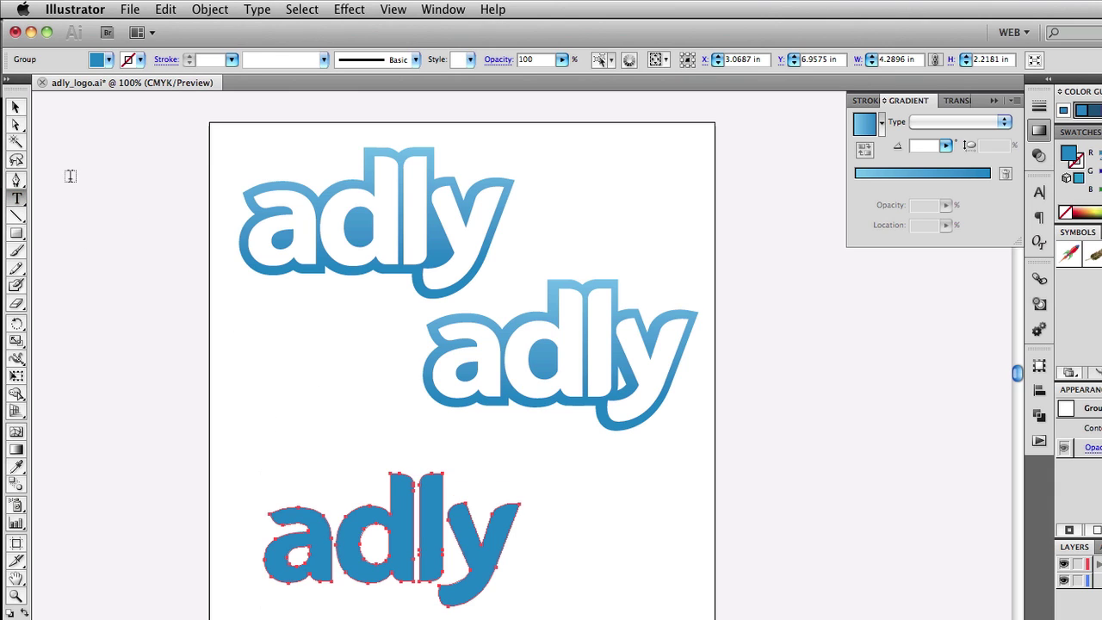
pyautogui.click(16, 107)
pyautogui.click(241, 334)
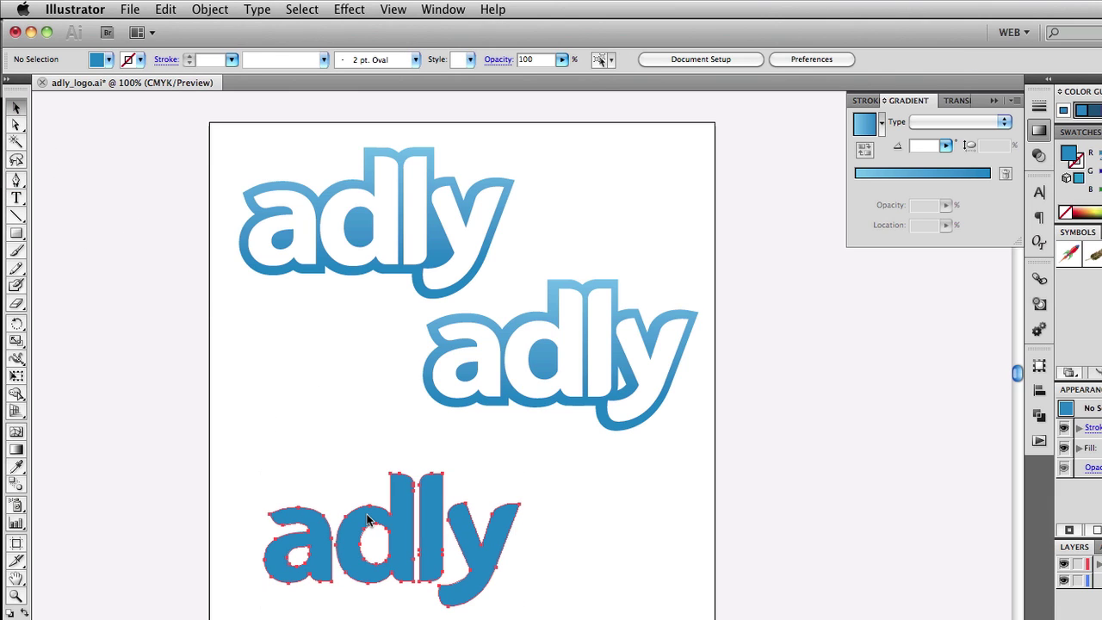
pyautogui.click(368, 516)
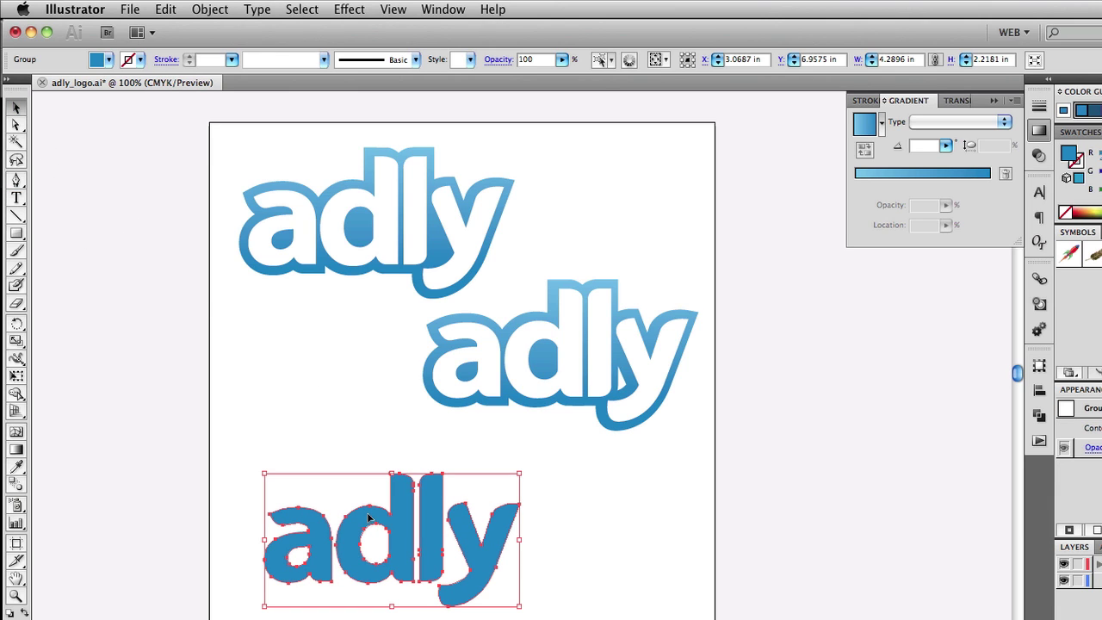
pyautogui.click(209, 10)
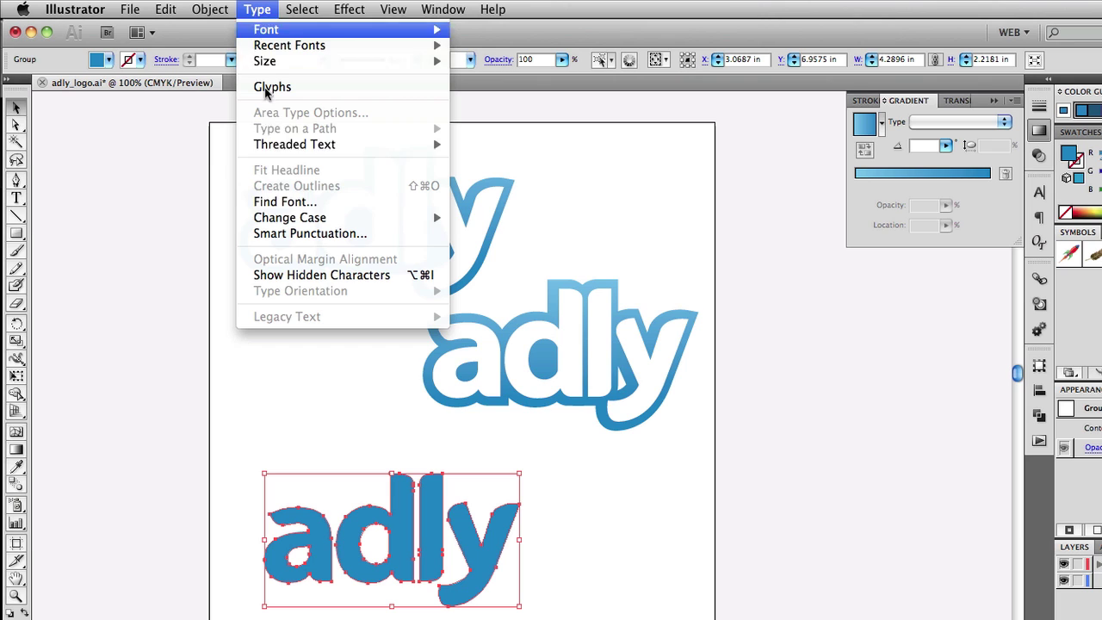
pyautogui.click(295, 436)
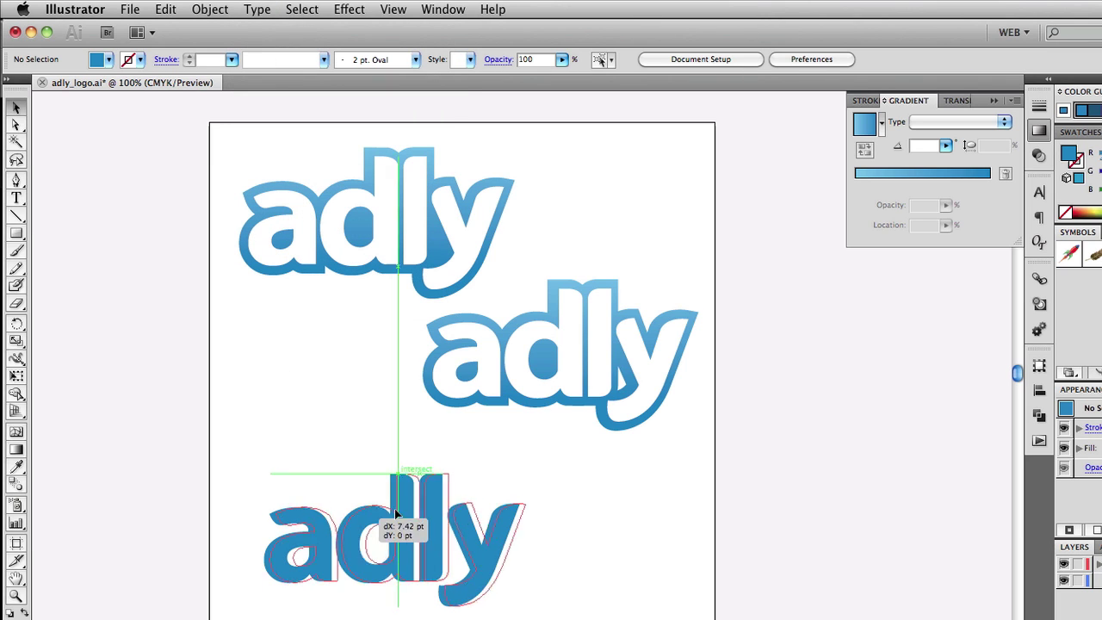
# Step: Nudge the blue adly slightly lower and set its stroke weight to 16 pt
pyautogui.moveTo(366, 523); pyautogui.dragTo(366, 531)
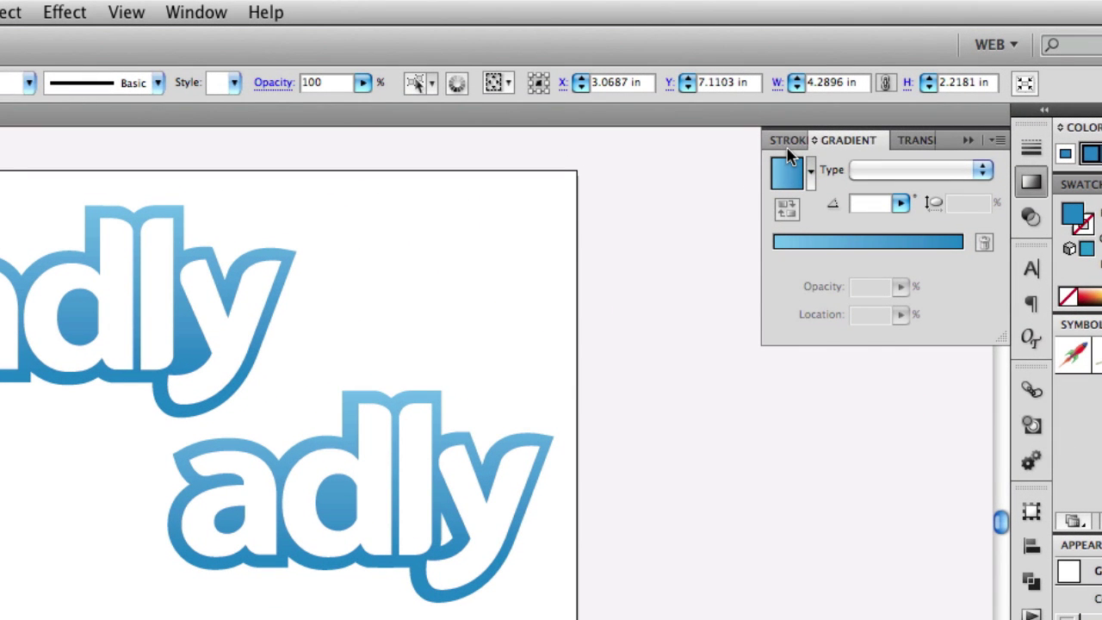
pyautogui.click(787, 141)
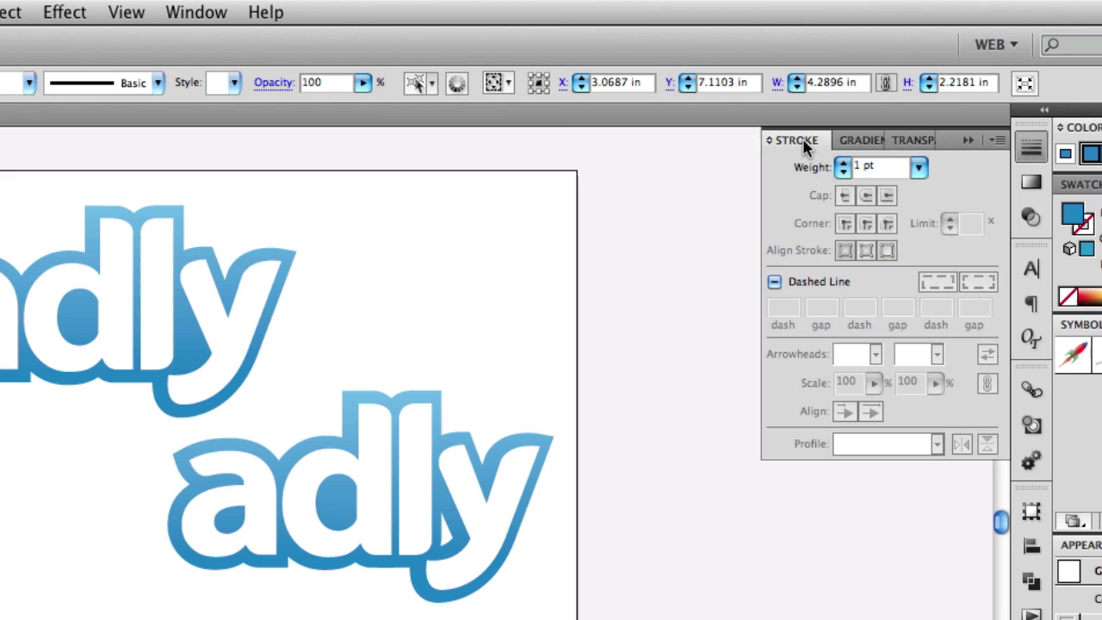
pyautogui.click(193, 14)
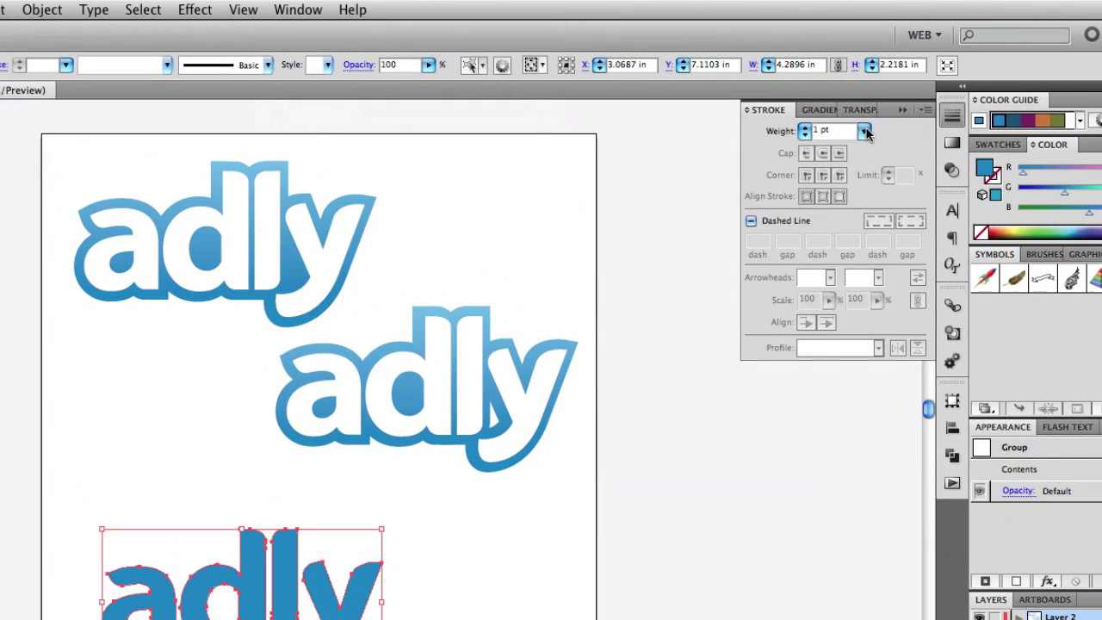
pyautogui.click(868, 130)
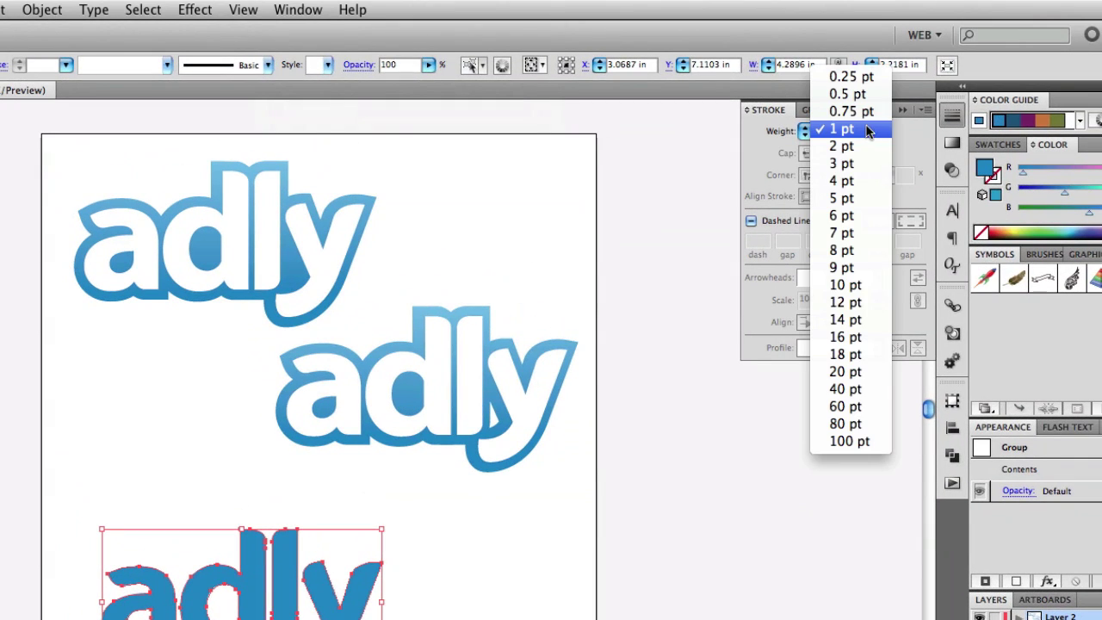
pyautogui.click(858, 331)
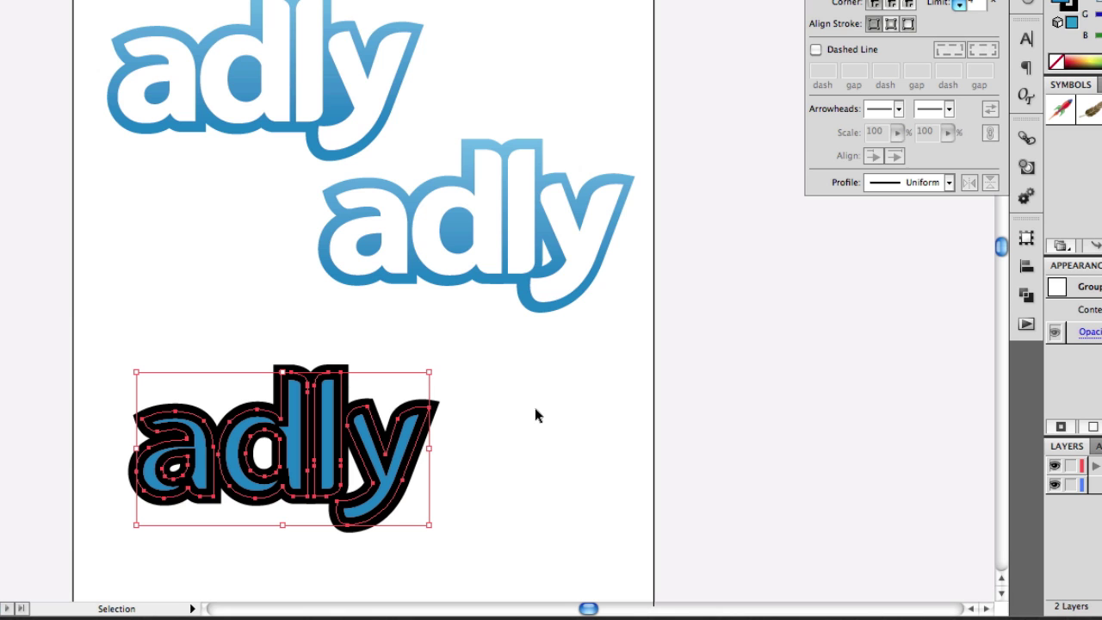
# Step: Move the outlined adly left, Alt-drag a copy to its right, and nudge it
pyautogui.moveTo(352, 408); pyautogui.dragTo(255, 387)
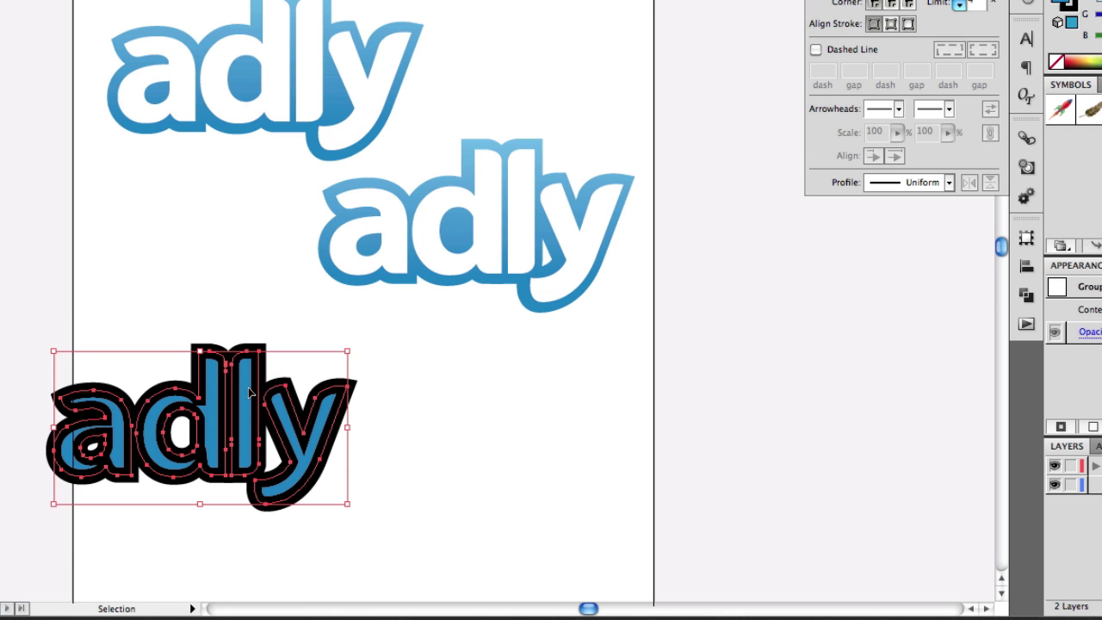
pyautogui.moveTo(250, 395); pyautogui.dragTo(583, 415)
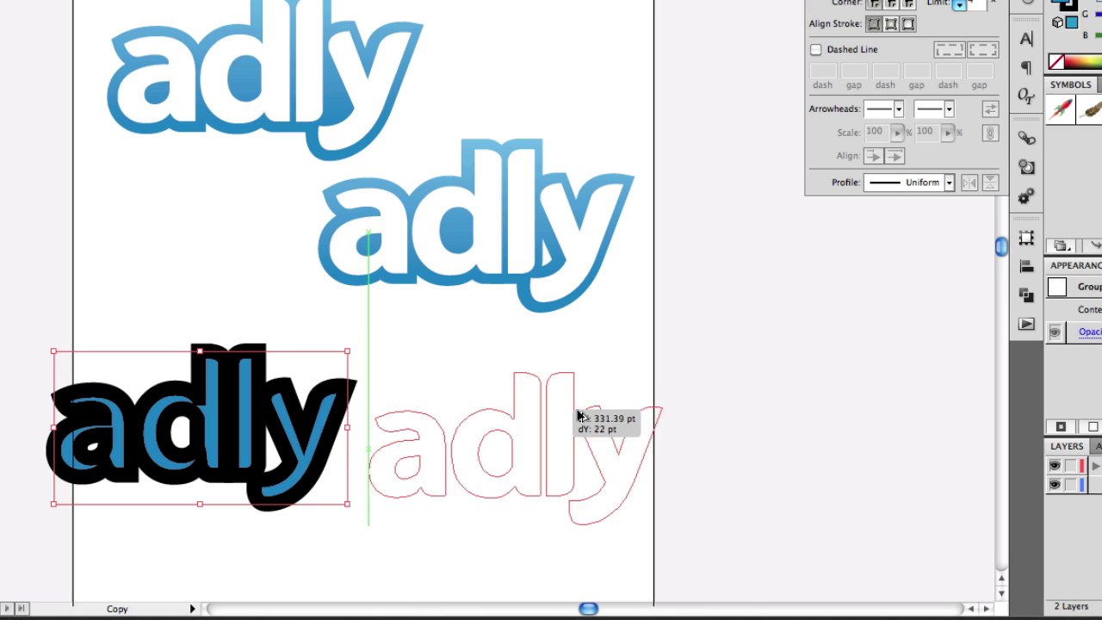
pyautogui.click(763, 376)
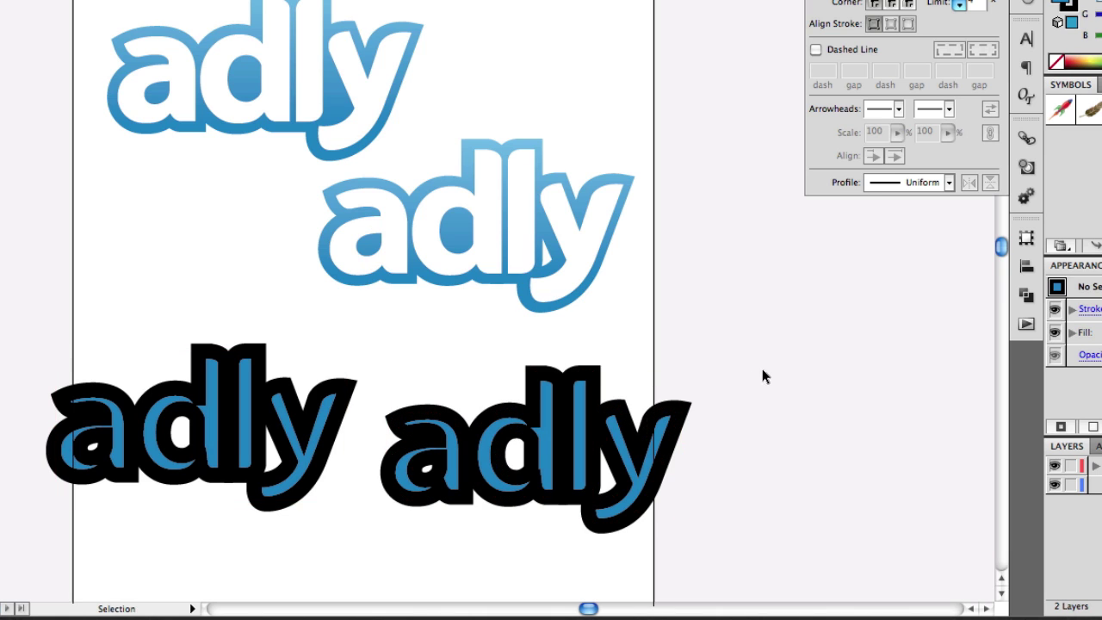
pyautogui.click(605, 428)
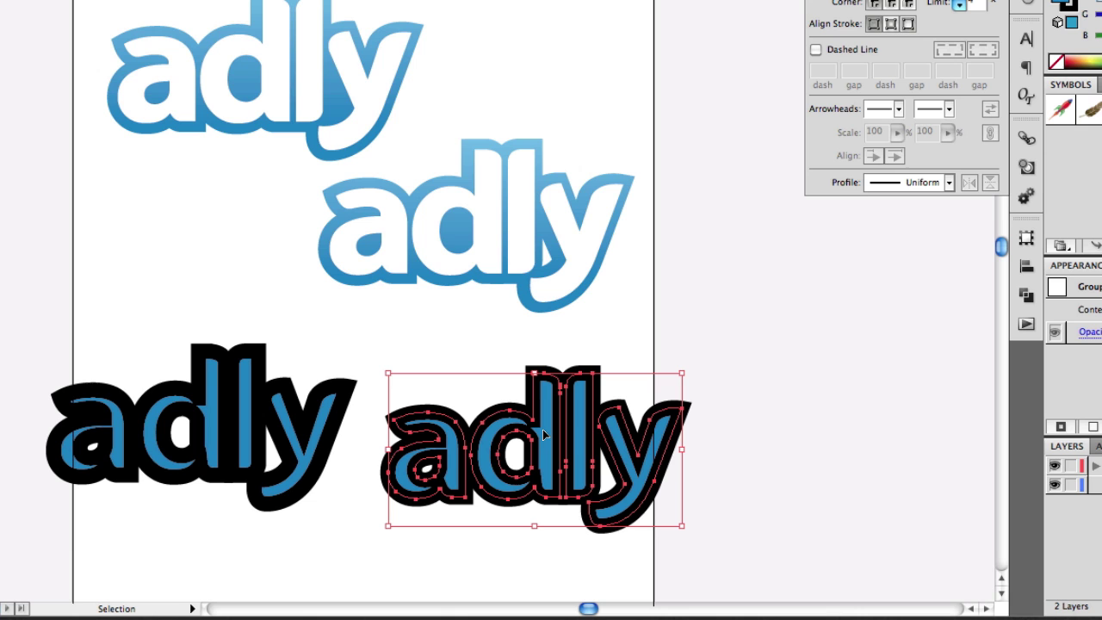
pyautogui.moveTo(539, 426); pyautogui.dragTo(545, 425)
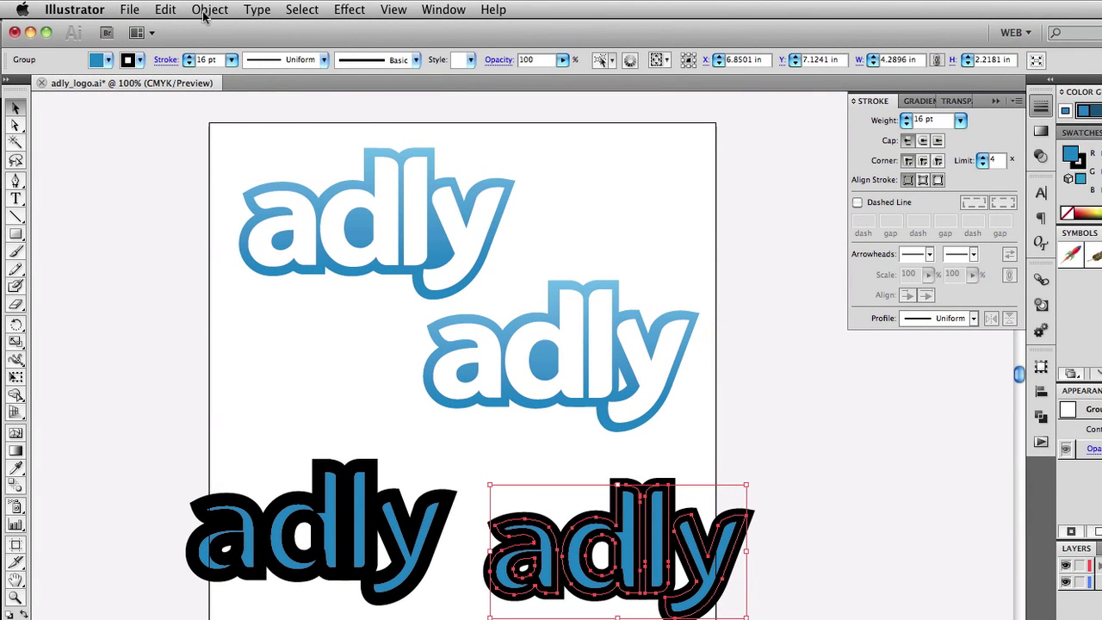
# Step: Expand the right adly copy's fill and stroke into shapes via Object > Expand
pyautogui.click(207, 10)
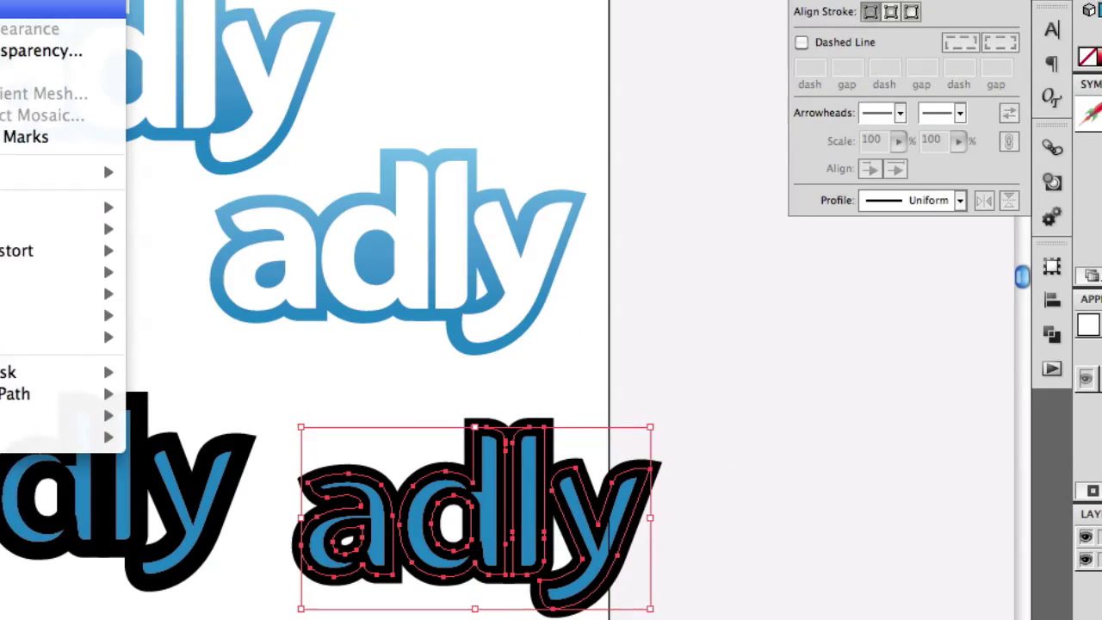
pyautogui.click(255, 176)
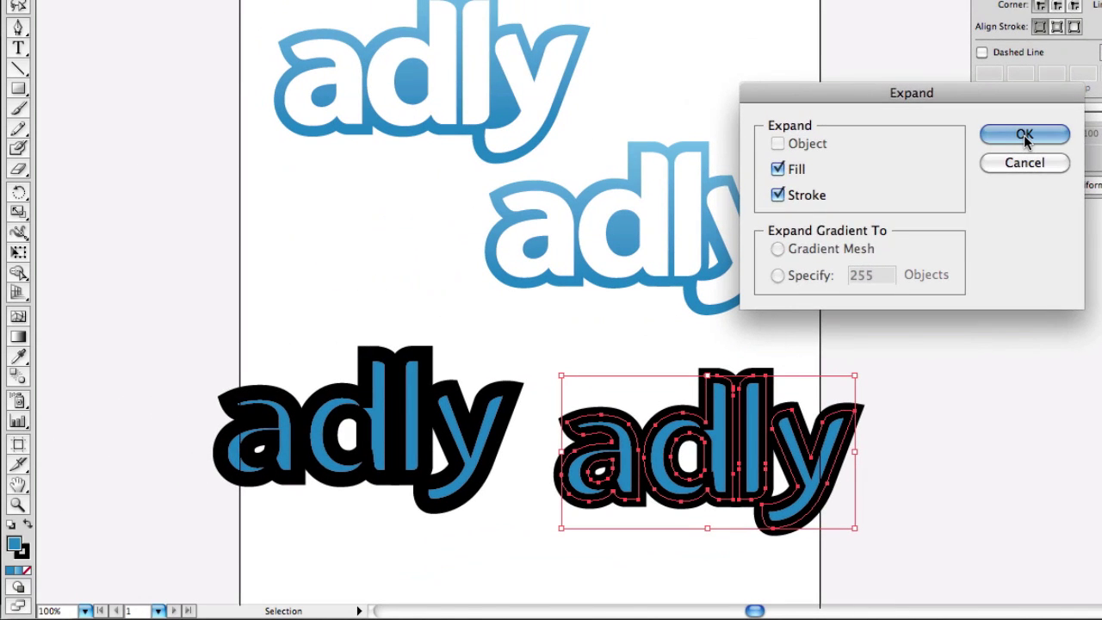
pyautogui.click(1024, 136)
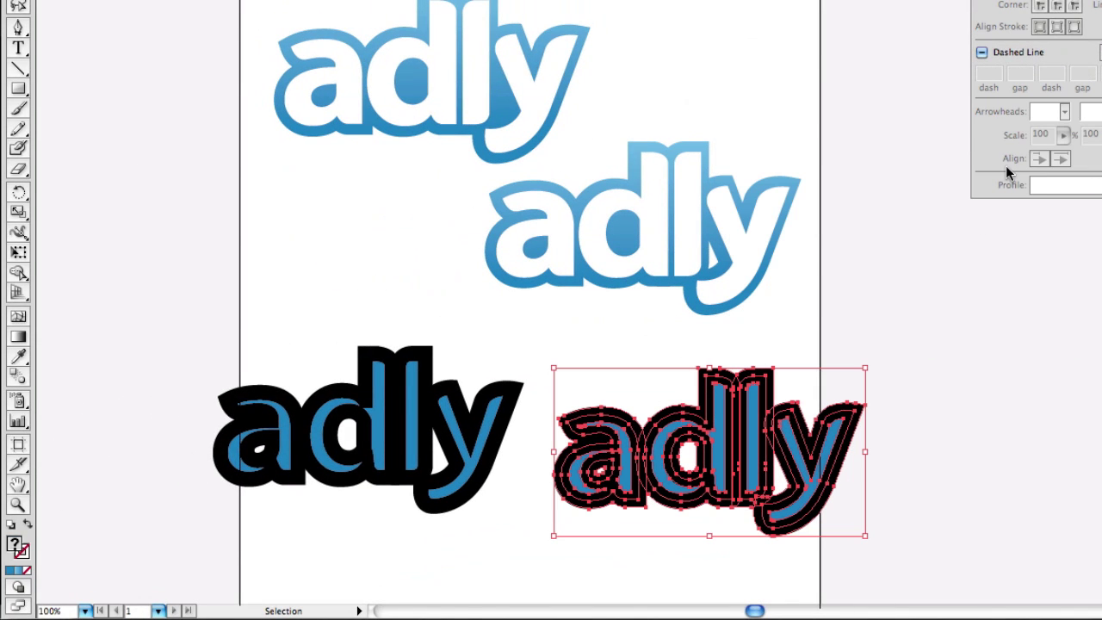
# Step: Ungroup the expanded adly, then ungroup the y letter a second time
pyautogui.click(919, 313)
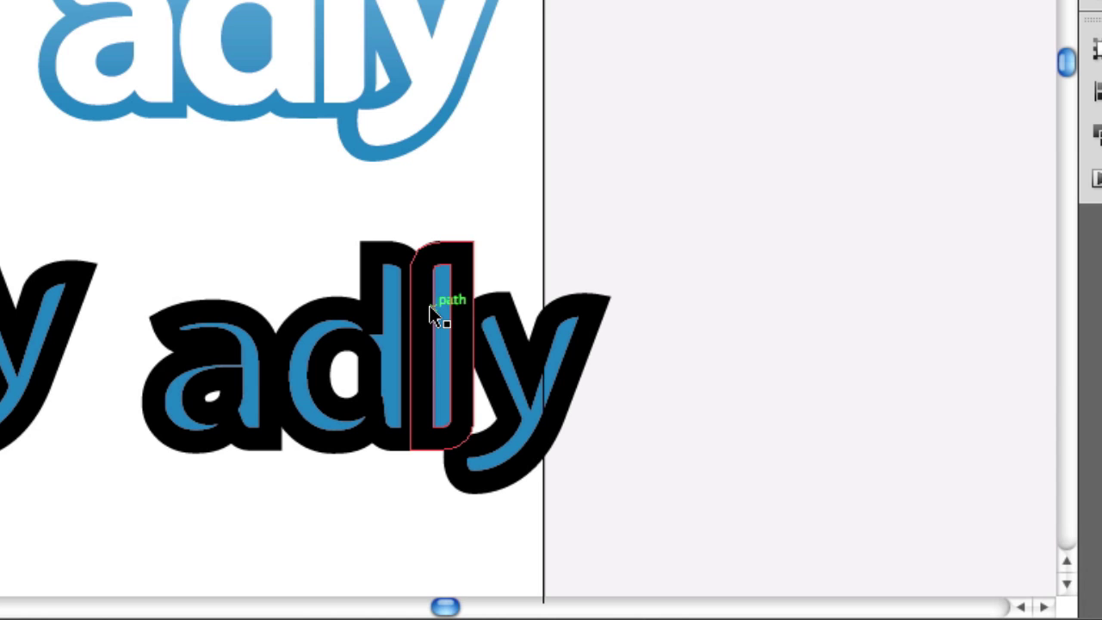
pyautogui.click(585, 342)
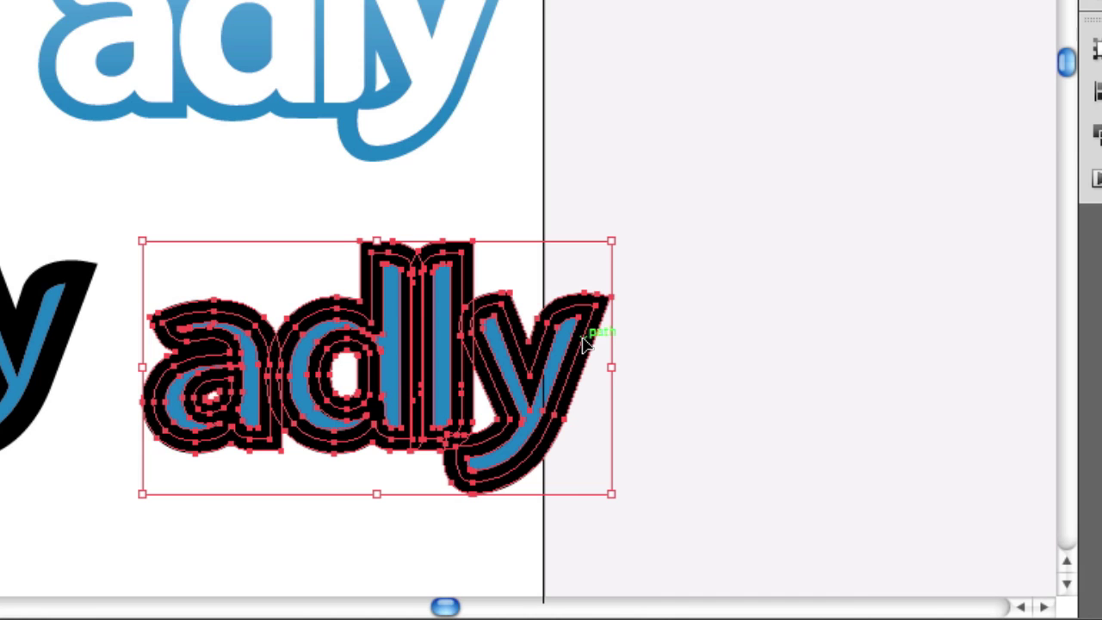
pyautogui.rightClick(582, 342)
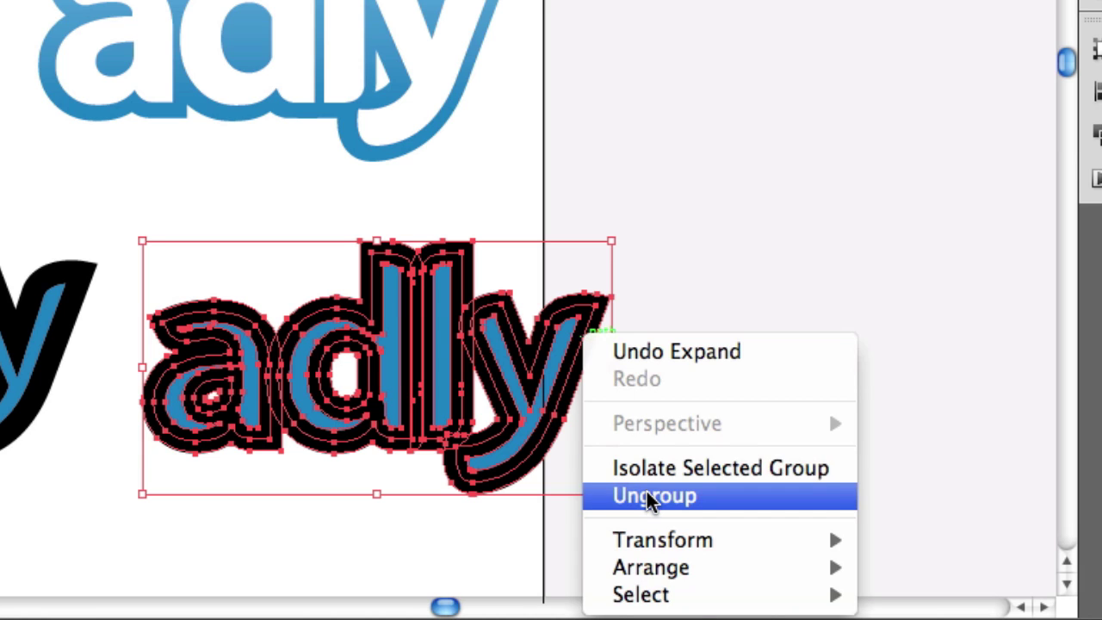
pyautogui.click(649, 496)
pyautogui.click(645, 391)
pyautogui.click(566, 355)
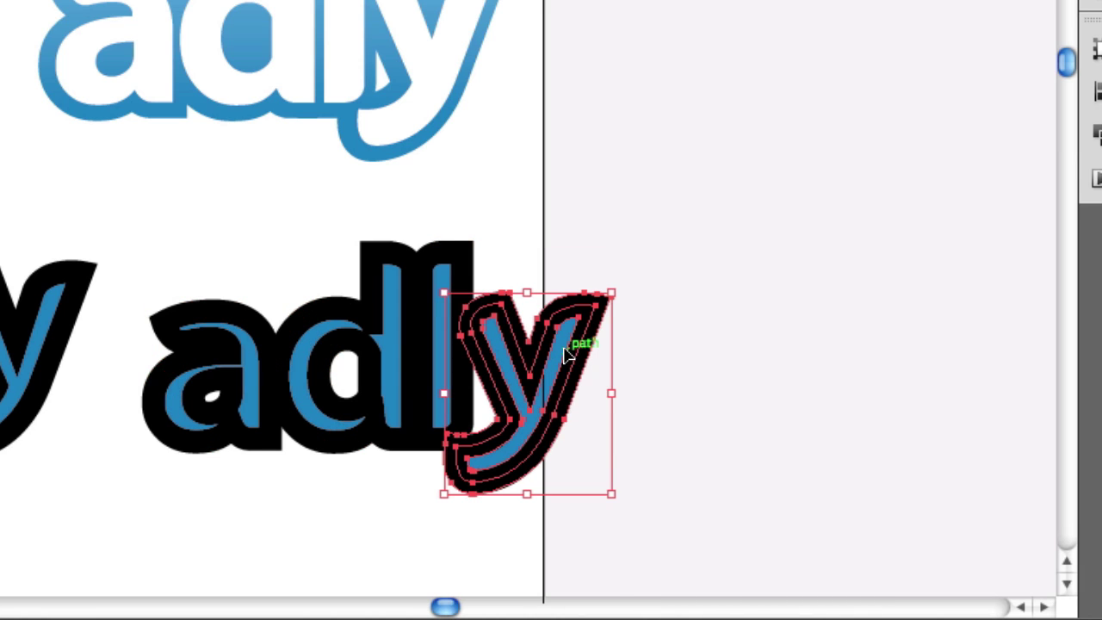
pyautogui.rightClick(565, 355)
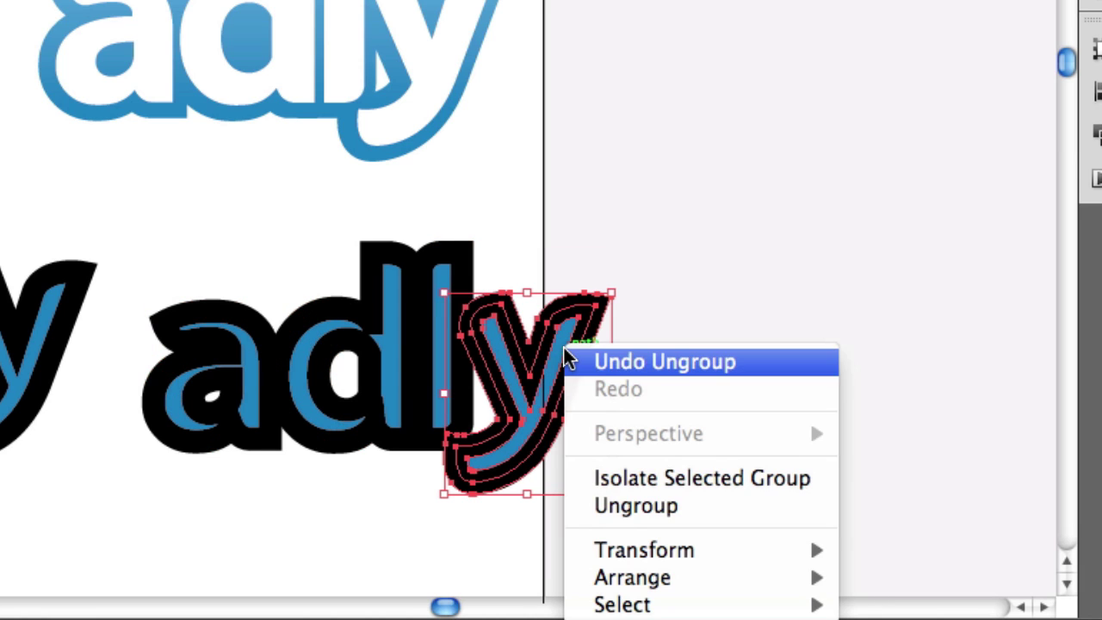
pyautogui.click(617, 508)
# Step: Test-drag the y outline, undo the move, and marquee-select the whole word
pyautogui.click(641, 465)
pyautogui.click(570, 381)
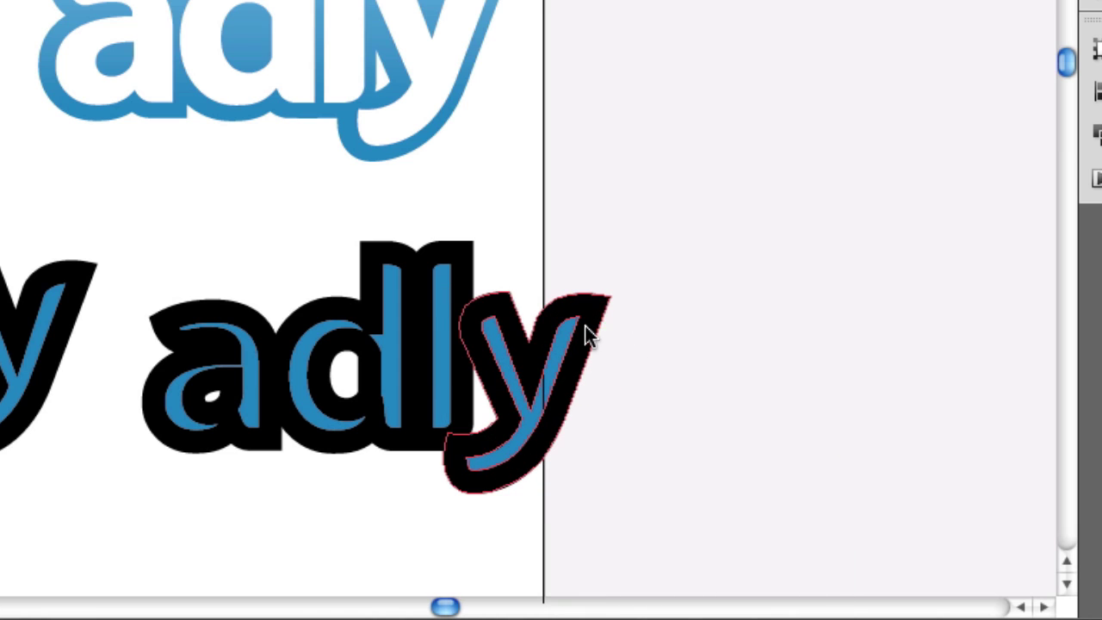
pyautogui.moveTo(588, 334); pyautogui.dragTo(728, 377)
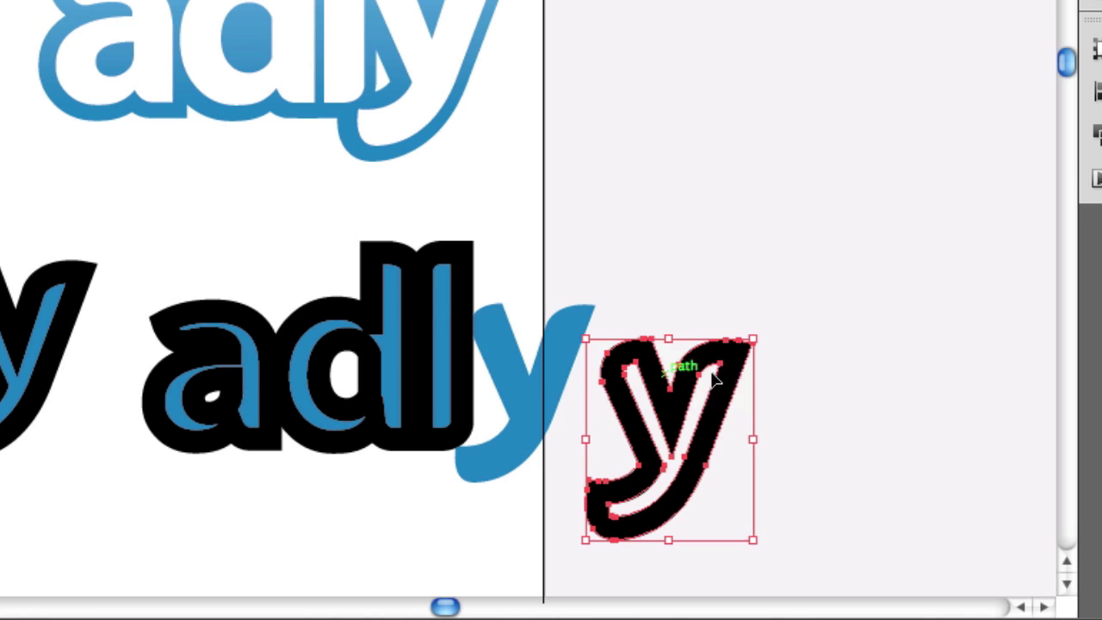
pyautogui.hotkey('ctrl', 'z')
pyautogui.click(810, 439)
pyautogui.moveTo(687, 422); pyautogui.dragTo(180, 298)
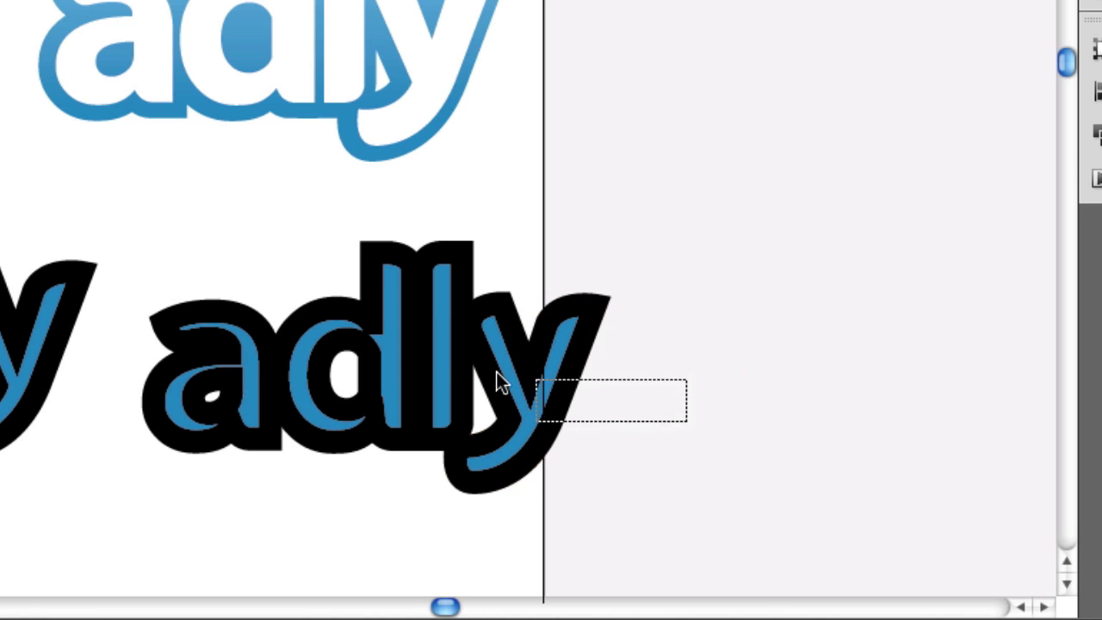
# Step: Unite the selected adly shapes into one black silhouette with Pathfinder
pyautogui.hotkey('ctrl', '-')
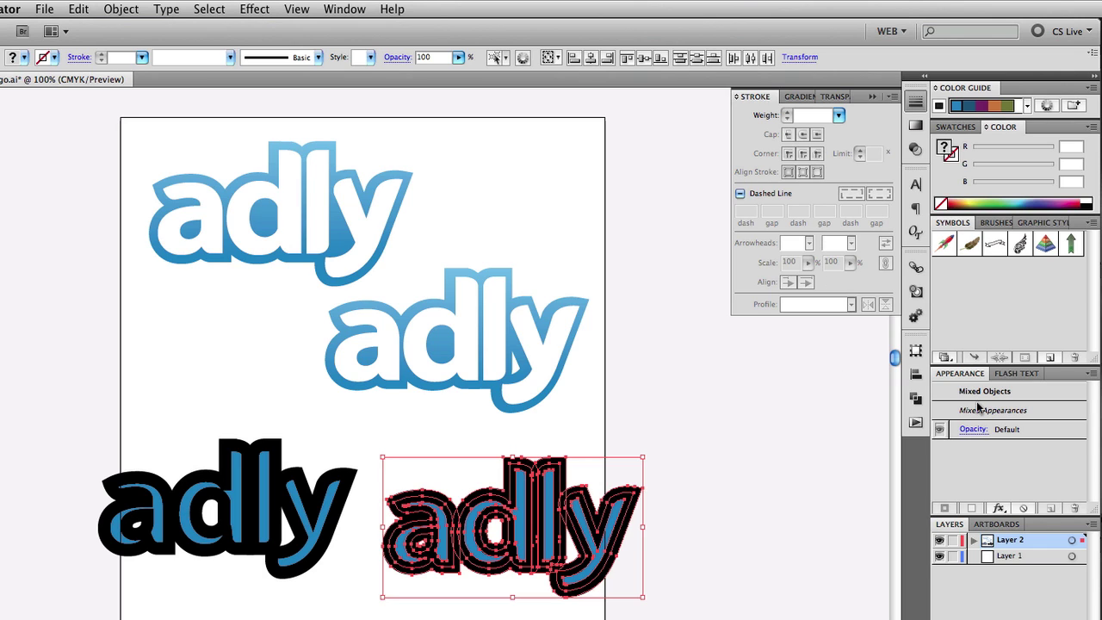
pyautogui.click(916, 399)
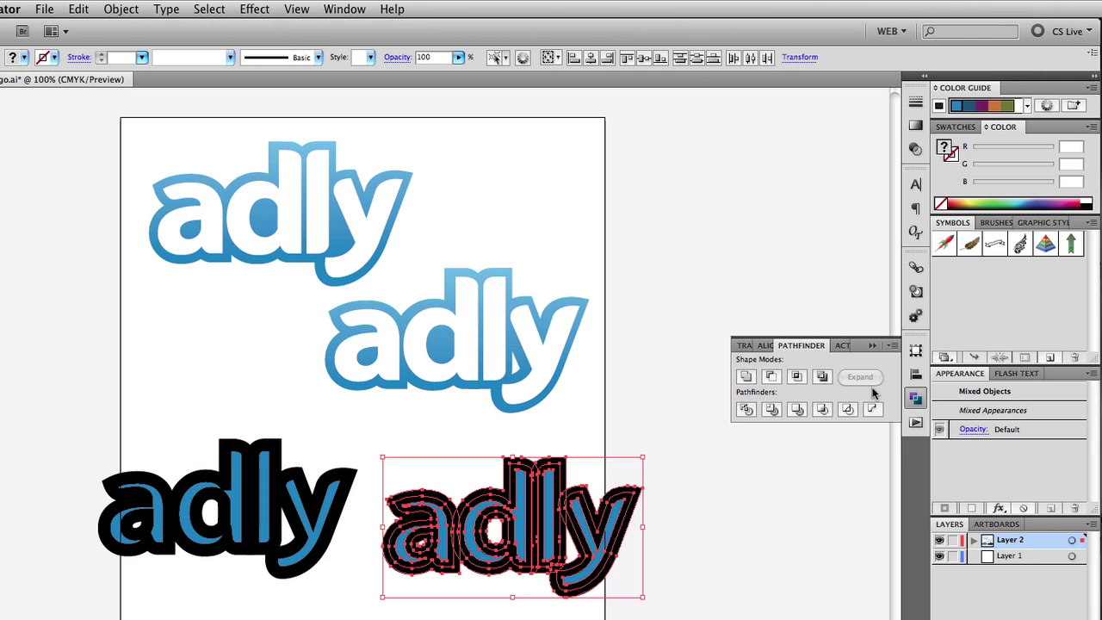
pyautogui.click(345, 8)
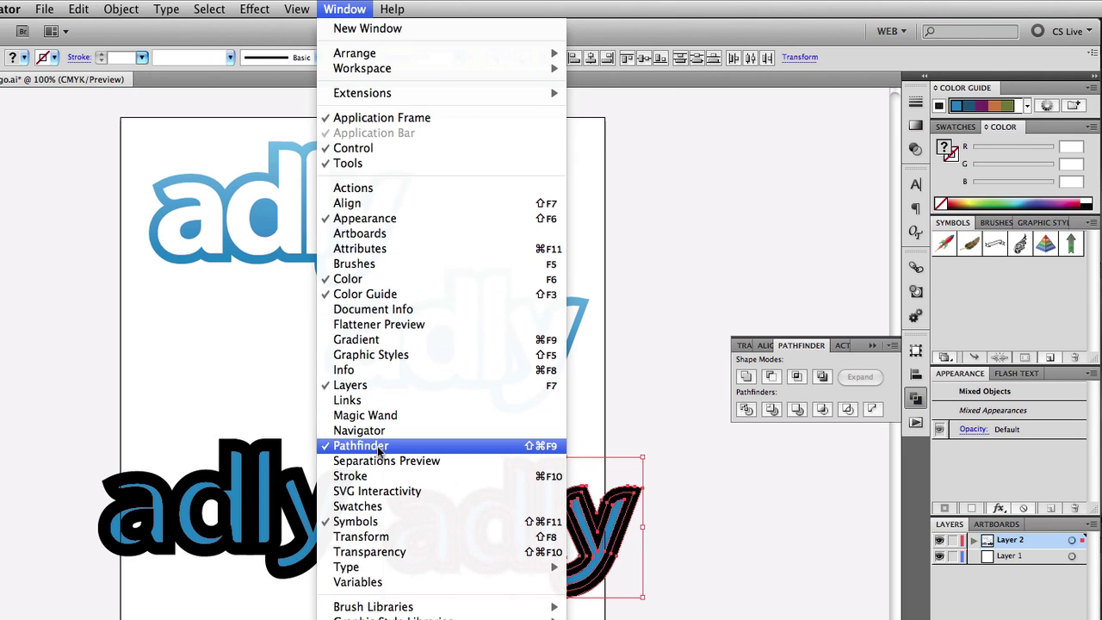
pyautogui.click(809, 348)
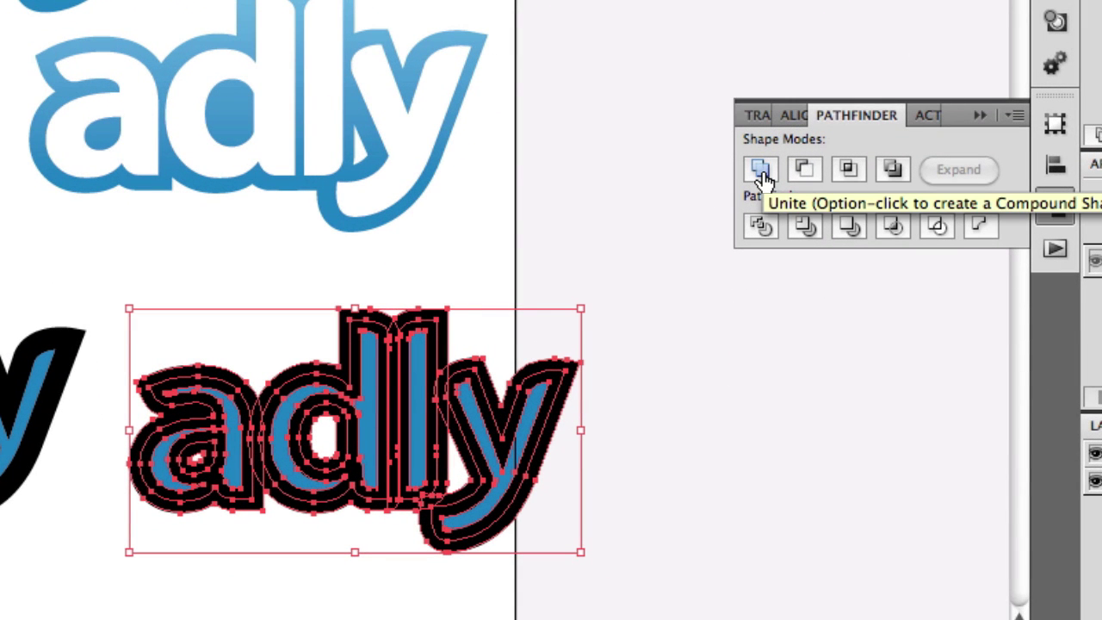
pyautogui.click(761, 172)
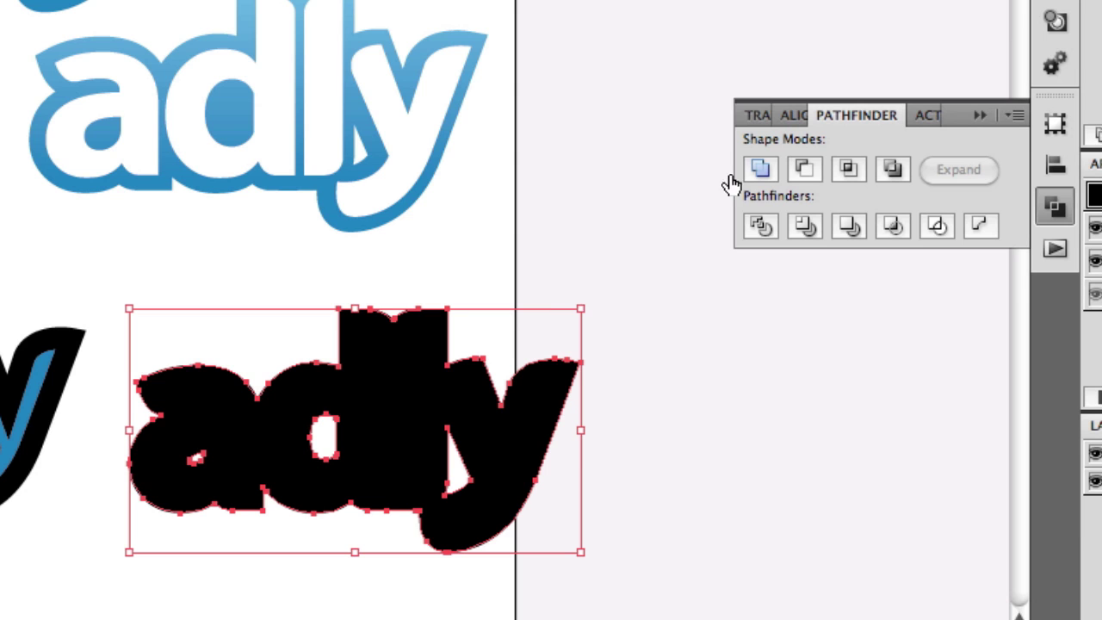
pyautogui.click(683, 298)
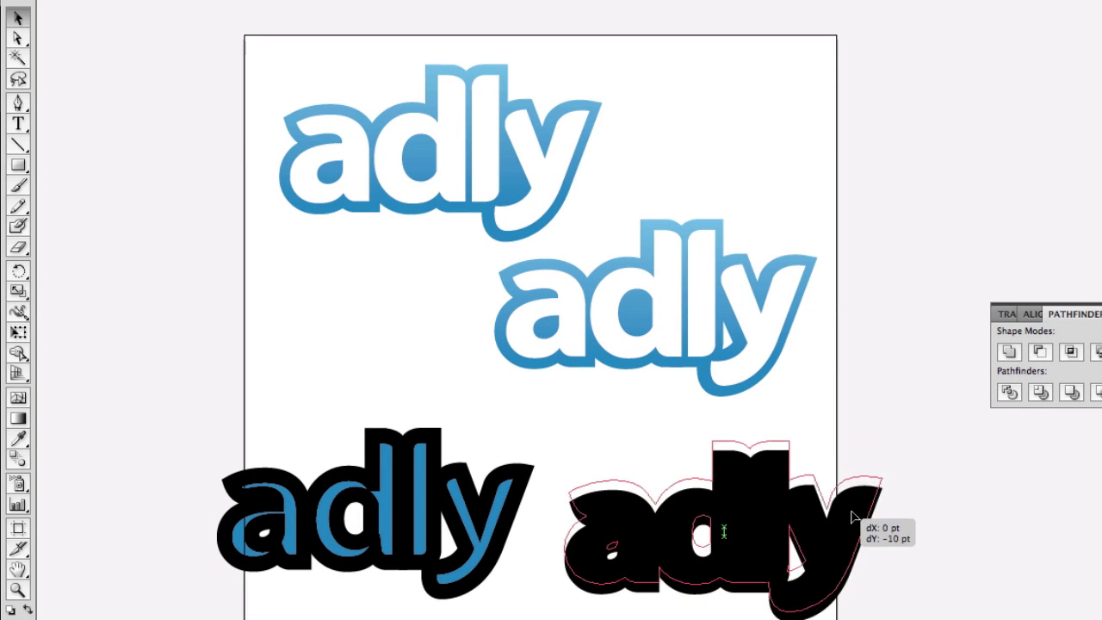
# Step: Draw rectangles over the holes in the silhouette's a and d
pyautogui.click(843, 497)
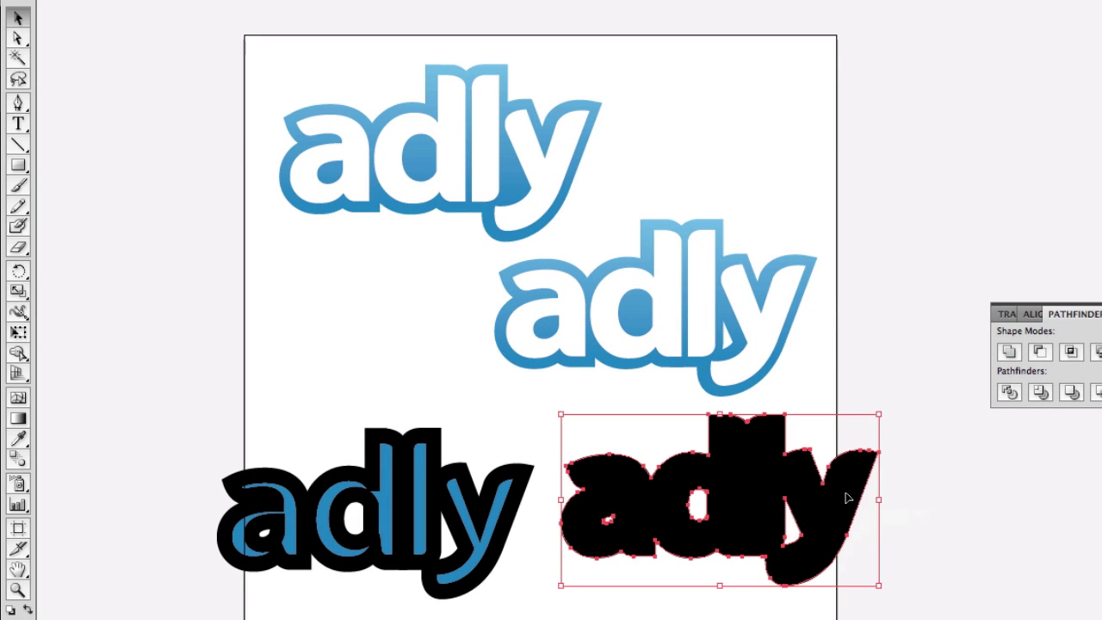
pyautogui.click(1000, 519)
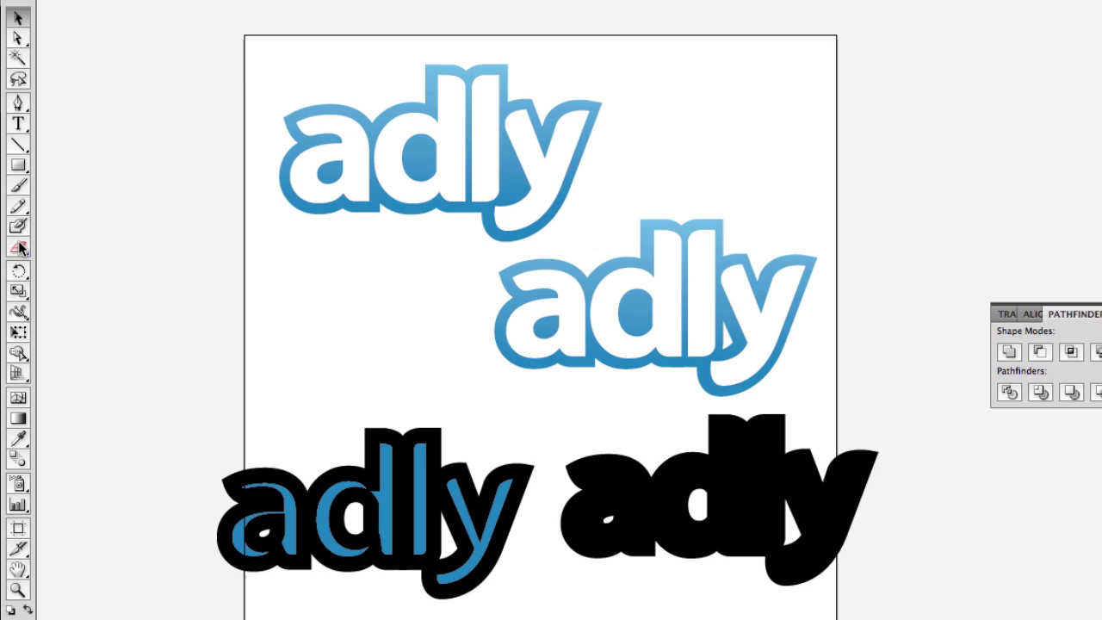
pyautogui.click(18, 165)
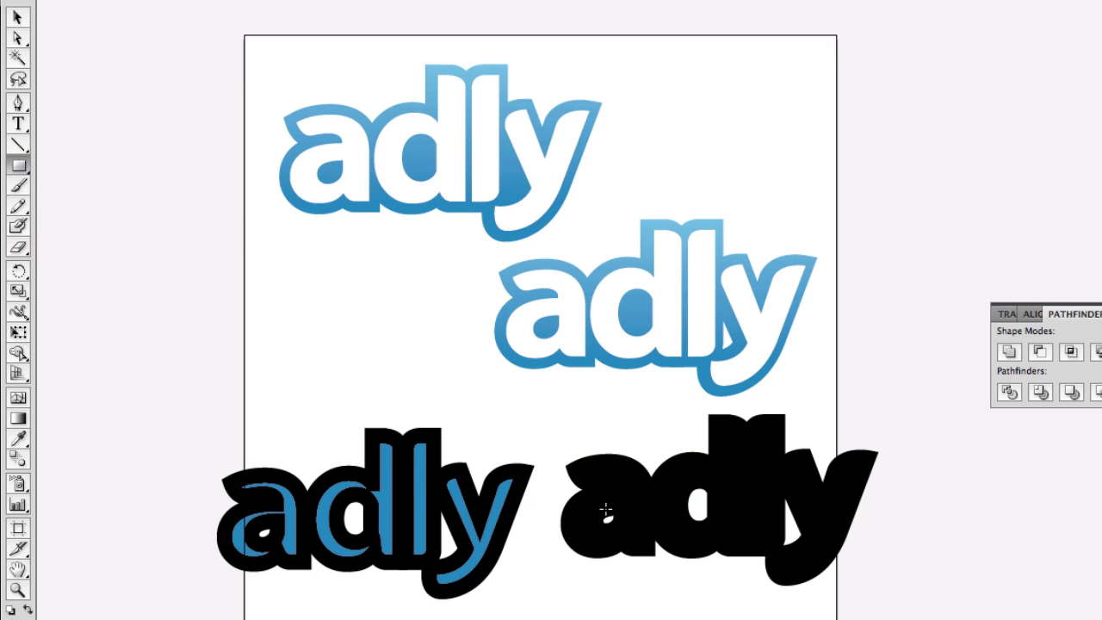
pyautogui.moveTo(597, 507); pyautogui.dragTo(629, 534)
pyautogui.moveTo(680, 483); pyautogui.dragTo(720, 530)
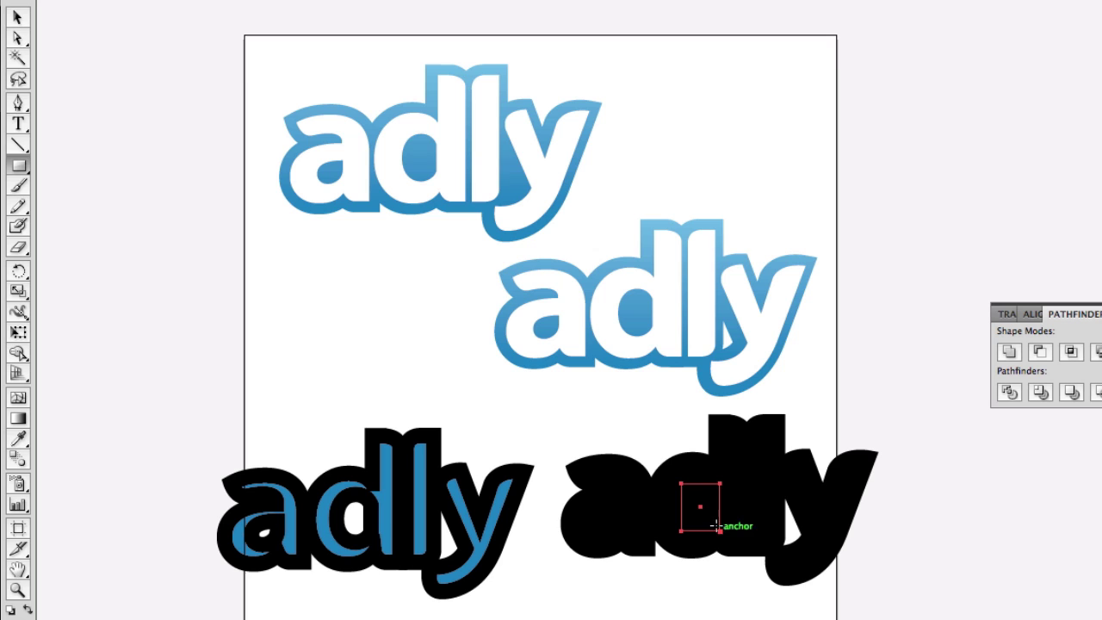
# Step: Unite the rectangles with the silhouette and shift the solid shape slightly
pyautogui.click(17, 17)
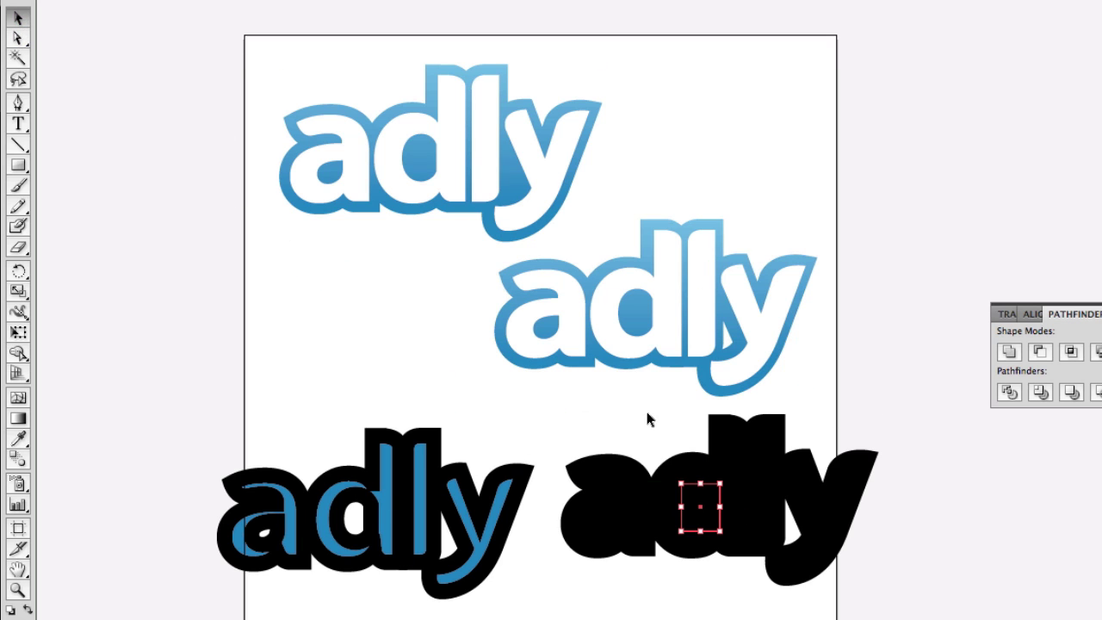
pyautogui.moveTo(566, 442); pyautogui.dragTo(855, 583)
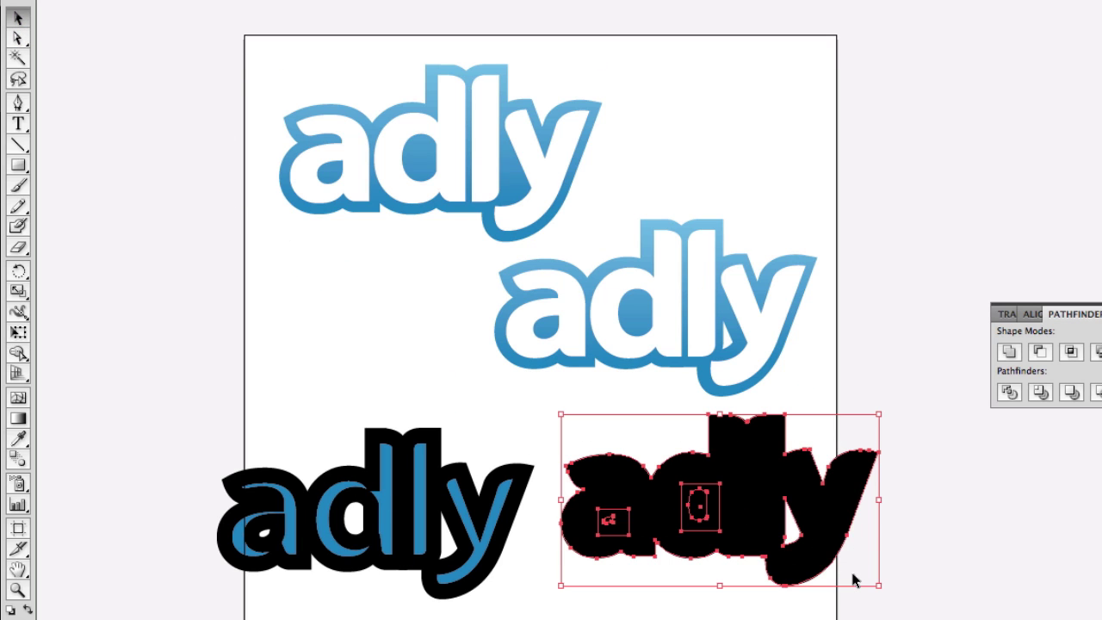
pyautogui.moveTo(828, 513); pyautogui.dragTo(876, 508)
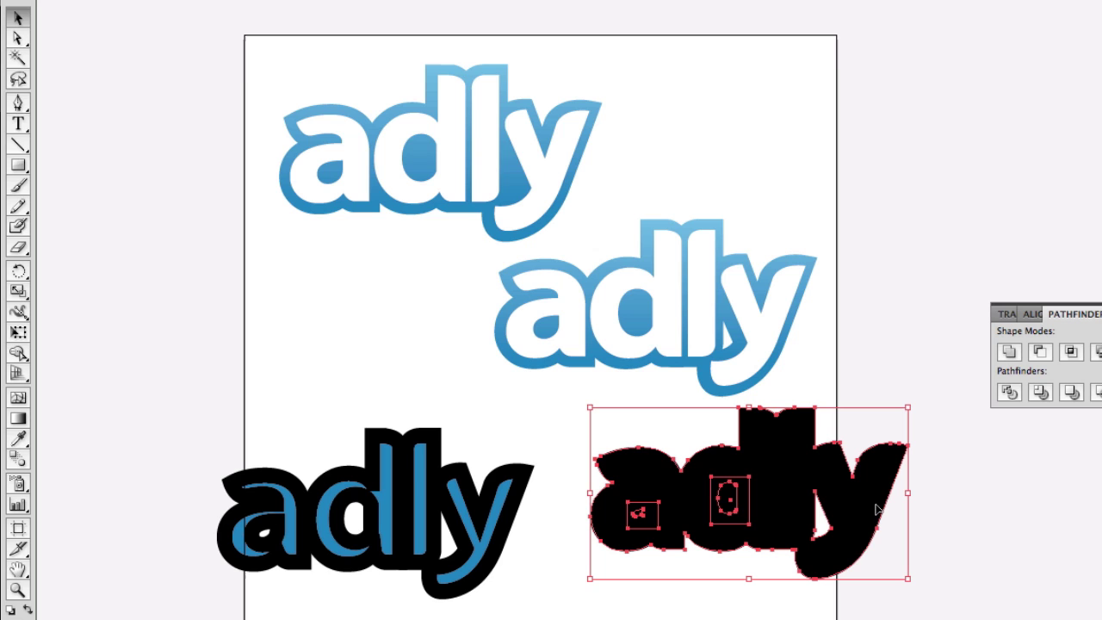
pyautogui.click(1009, 351)
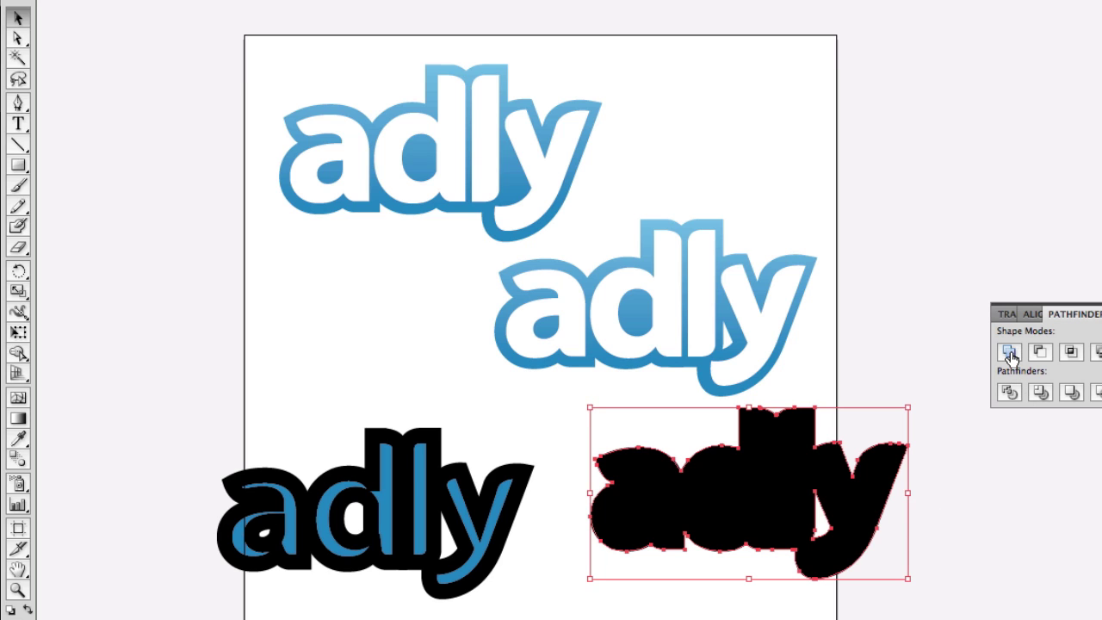
pyautogui.click(1016, 517)
pyautogui.moveTo(858, 509); pyautogui.dragTo(849, 536)
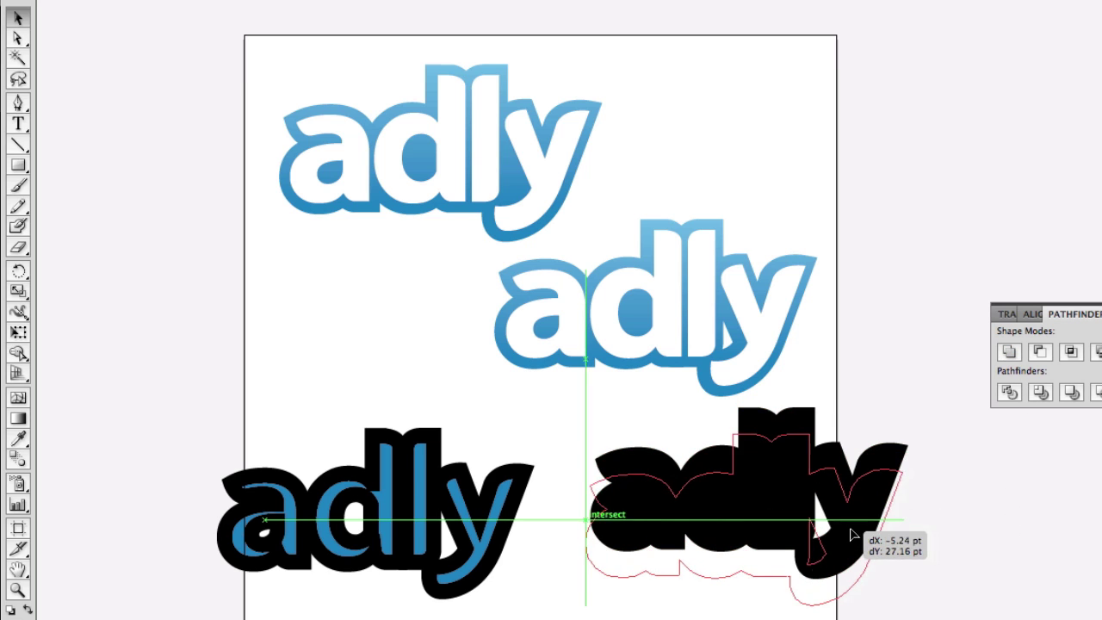
# Step: Set the left blue adly's stroke weight to 0.25 pt, then reselect it
pyautogui.click(486, 516)
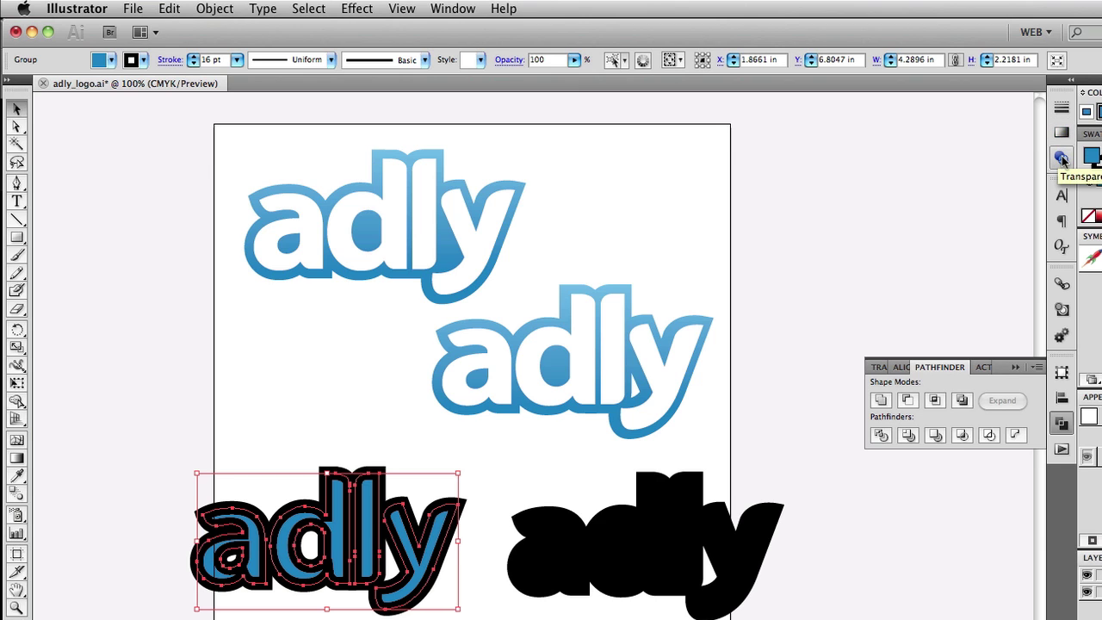
pyautogui.click(1061, 106)
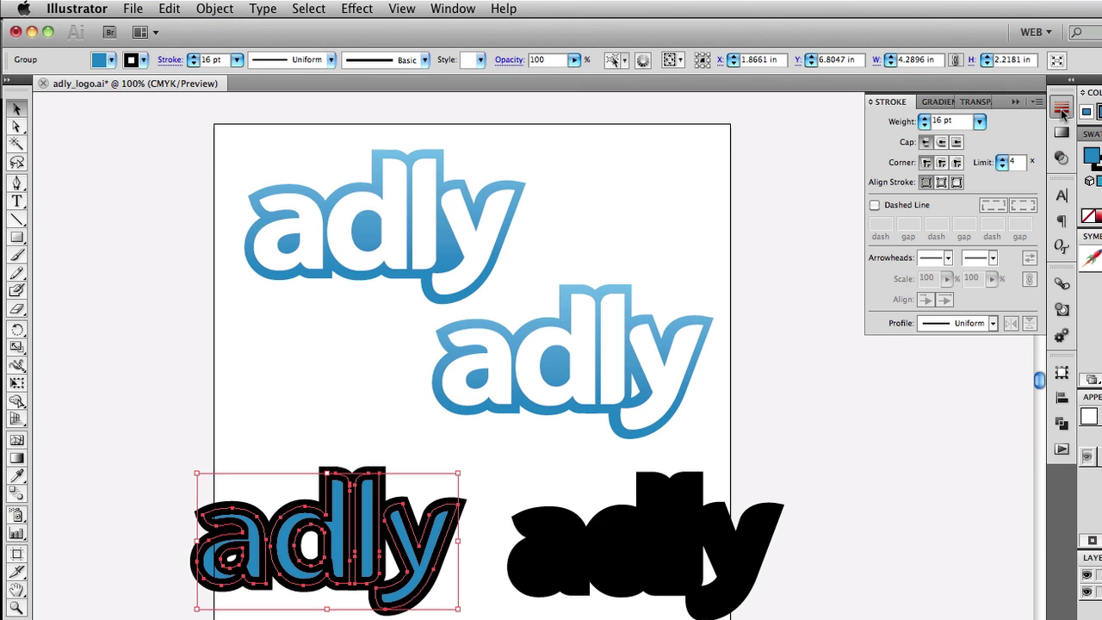
pyautogui.click(980, 121)
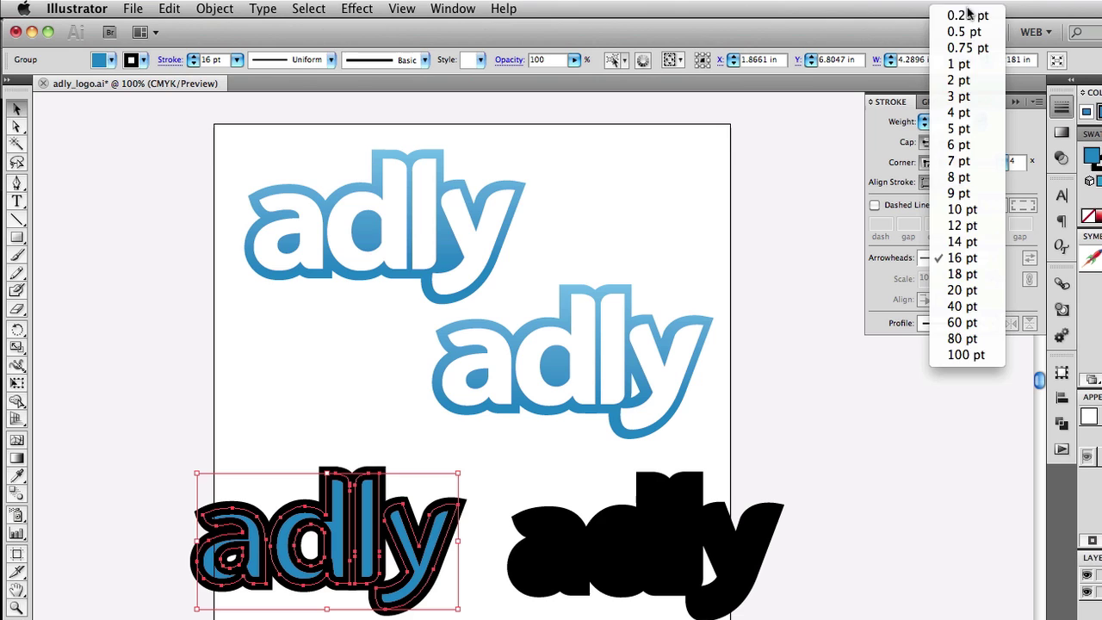
pyautogui.click(967, 14)
pyautogui.click(862, 383)
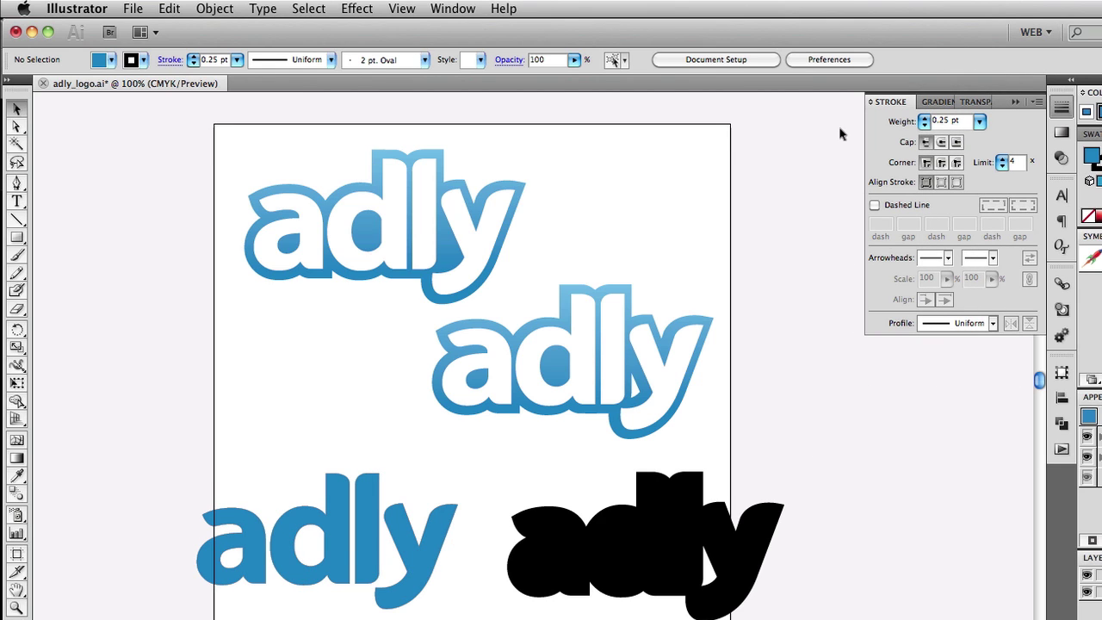
pyautogui.click(961, 120)
pyautogui.press('BackSpace')
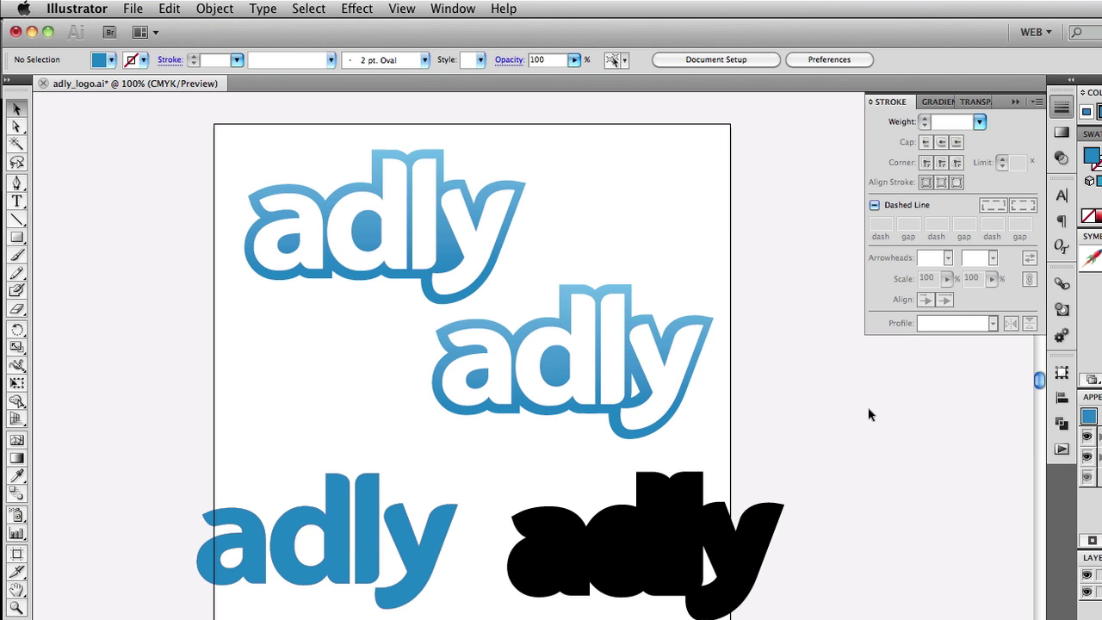
pyautogui.click(411, 560)
# Step: Move the blue adly over the black silhouette and bring it to front
pyautogui.moveTo(396, 538); pyautogui.dragTo(713, 544)
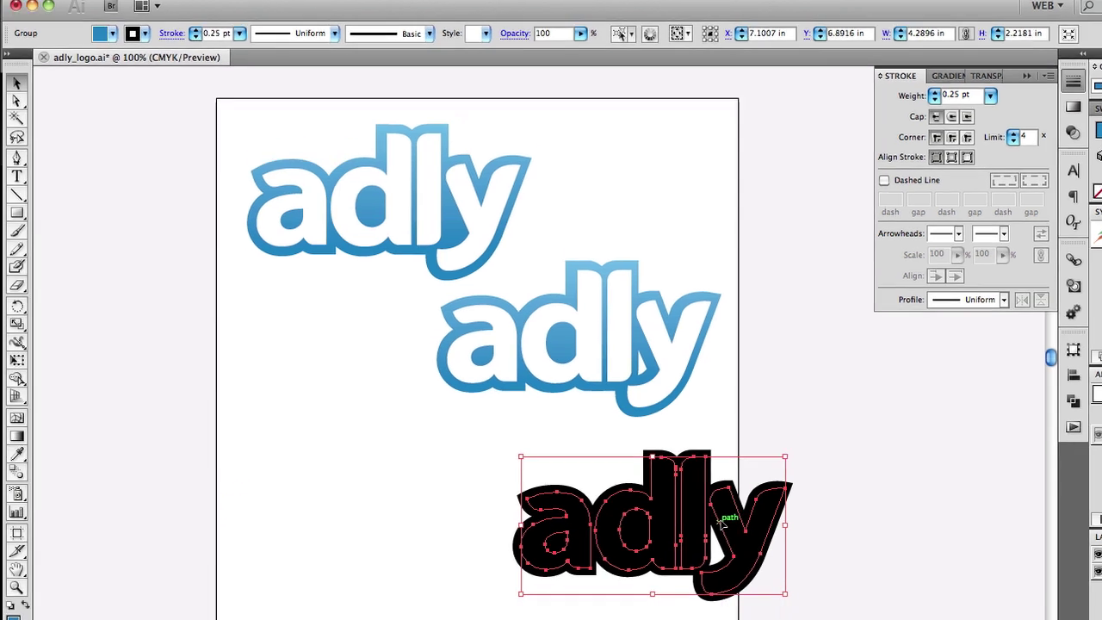
pyautogui.rightClick(713, 542)
pyautogui.moveTo(844, 462)
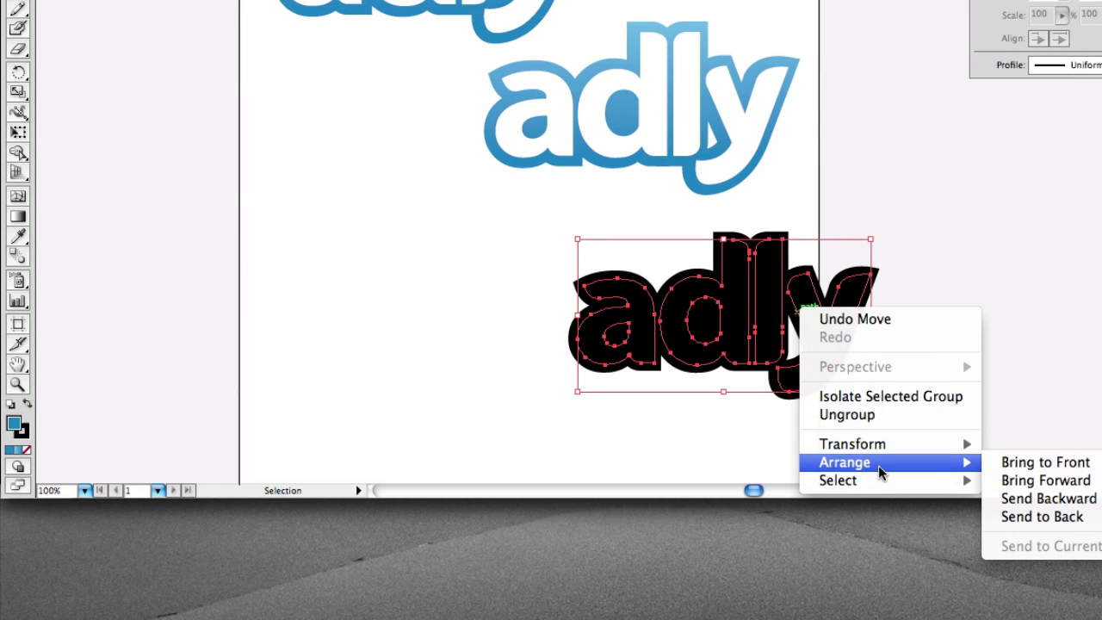
pyautogui.click(1032, 459)
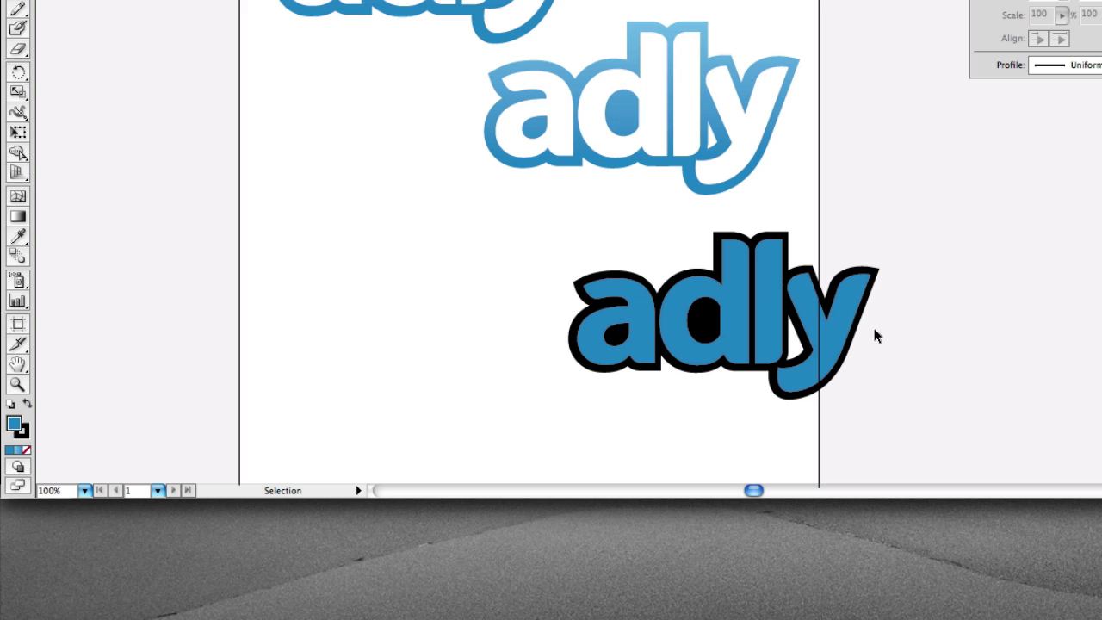
# Step: Fill the adly lettering white, then marquee-select the bottom logo
pyautogui.click(840, 323)
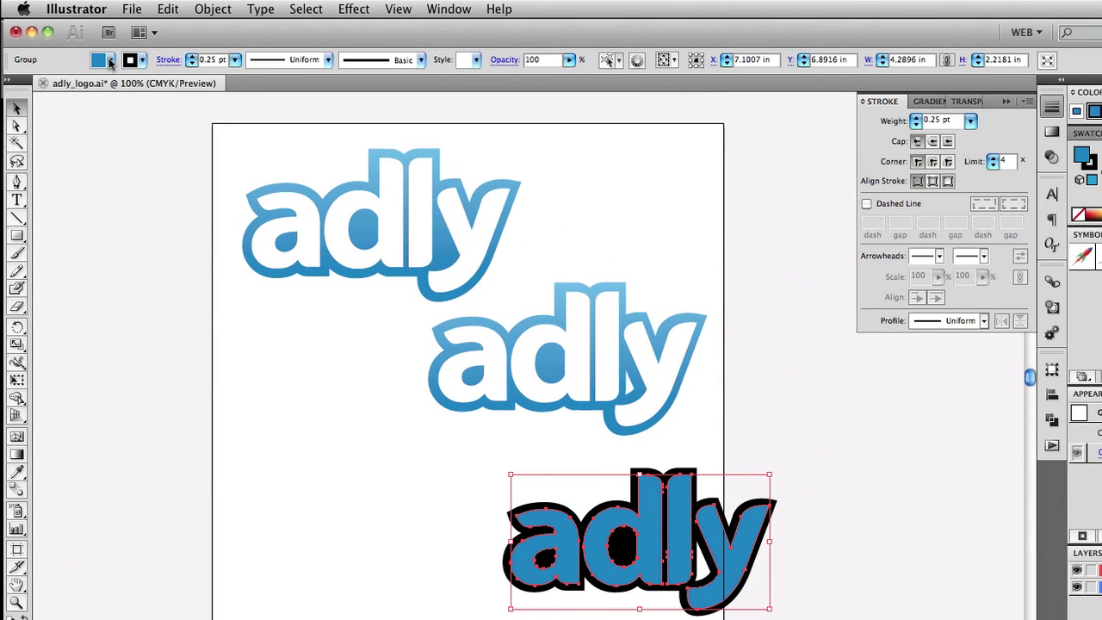
pyautogui.click(110, 60)
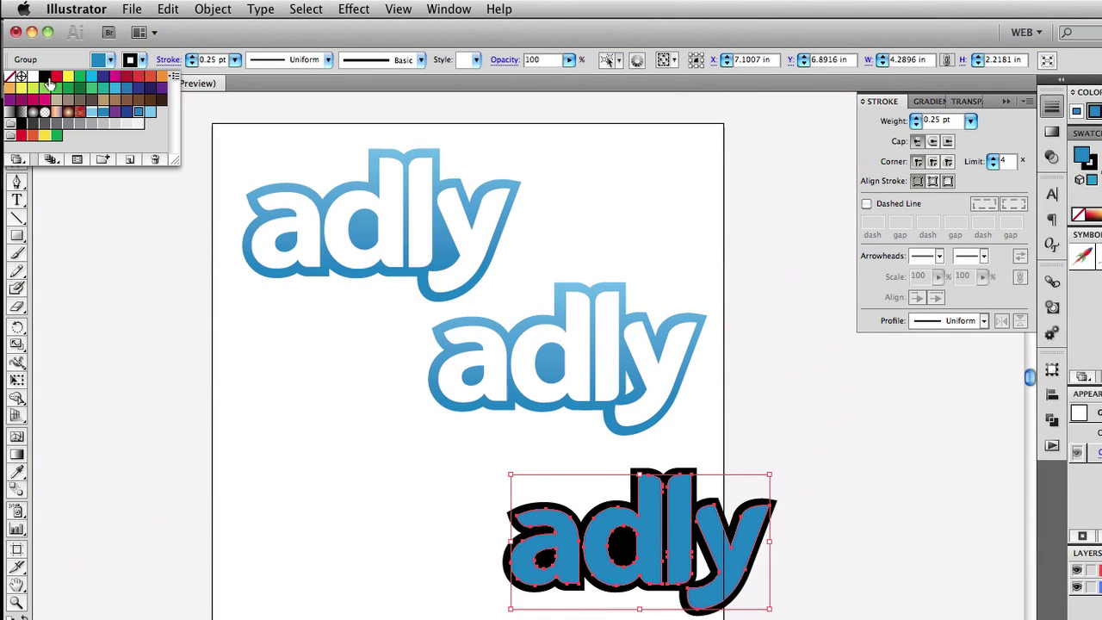
pyautogui.click(38, 81)
pyautogui.click(273, 392)
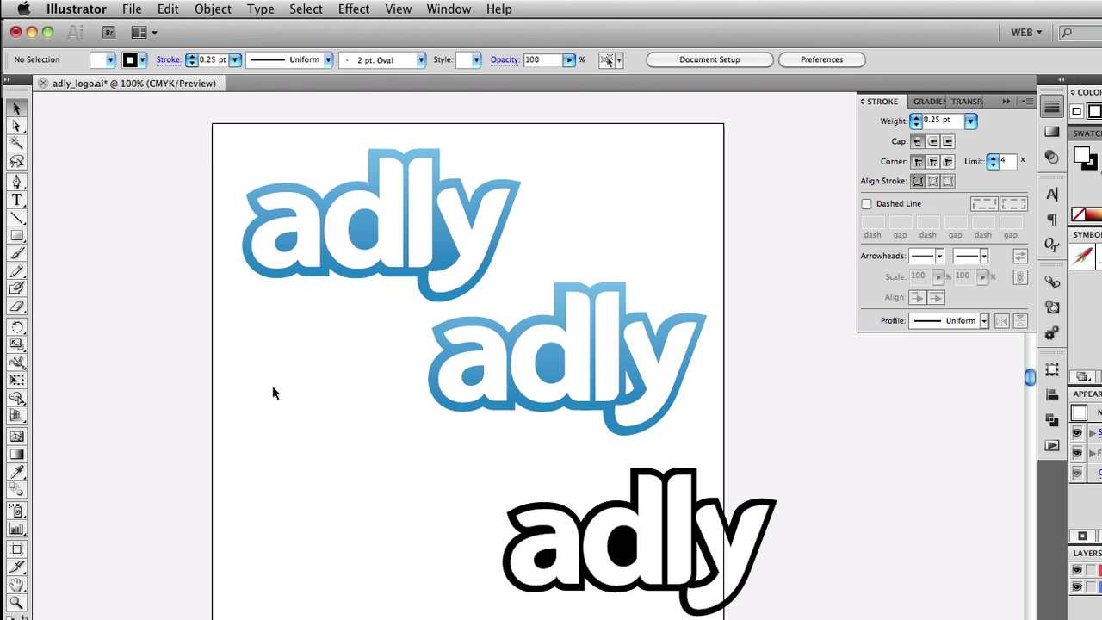
pyautogui.moveTo(494, 488); pyautogui.dragTo(770, 590)
# Step: Move the white lettering aside and give the black backing shape a gradient fill
pyautogui.moveTo(746, 555)
pyautogui.mouseDown()
pyautogui.moveTo(514, 544)
pyautogui.moveTo(786, 551)
pyautogui.mouseUp()
pyautogui.click(576, 557)
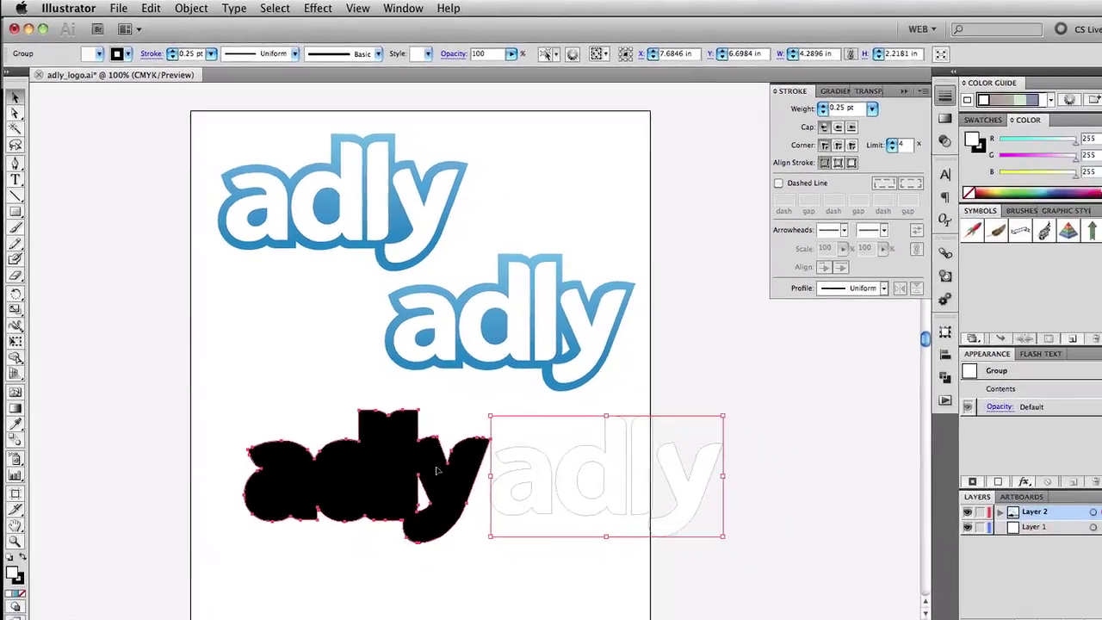
pyautogui.click(437, 511)
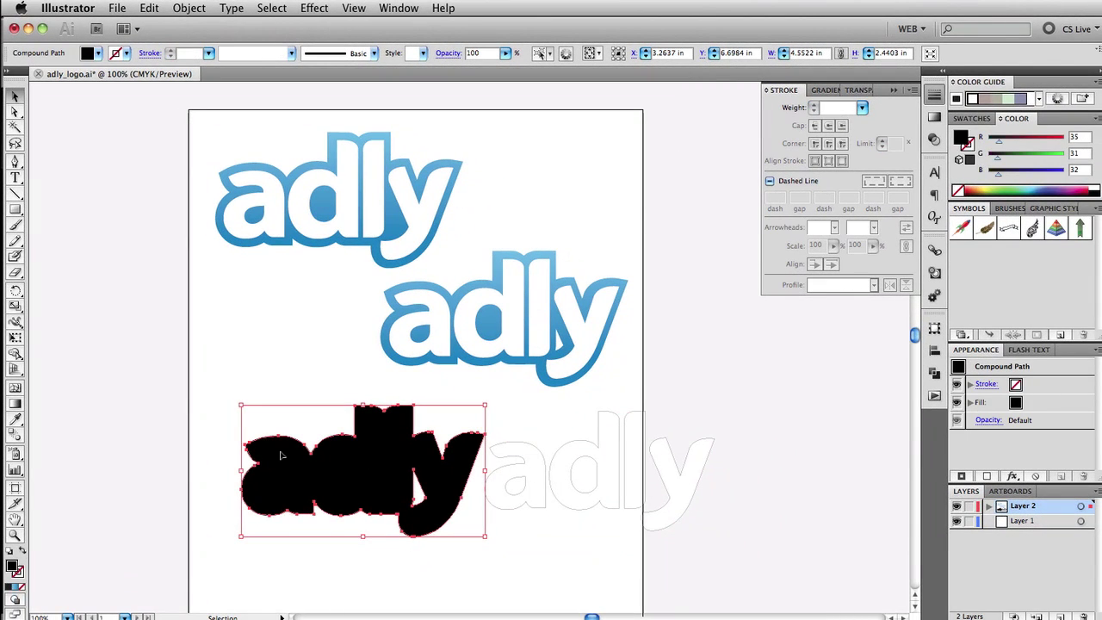
pyautogui.click(14, 587)
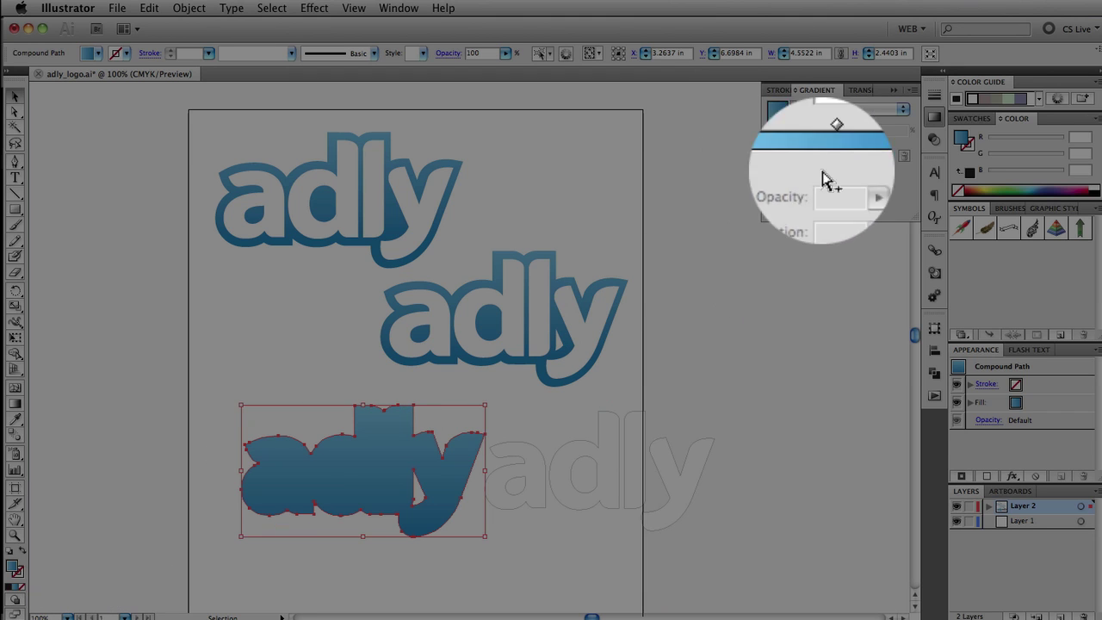
# Step: Set the gradient stops to orange and red, then drag the lettering back
pyautogui.click(976, 118)
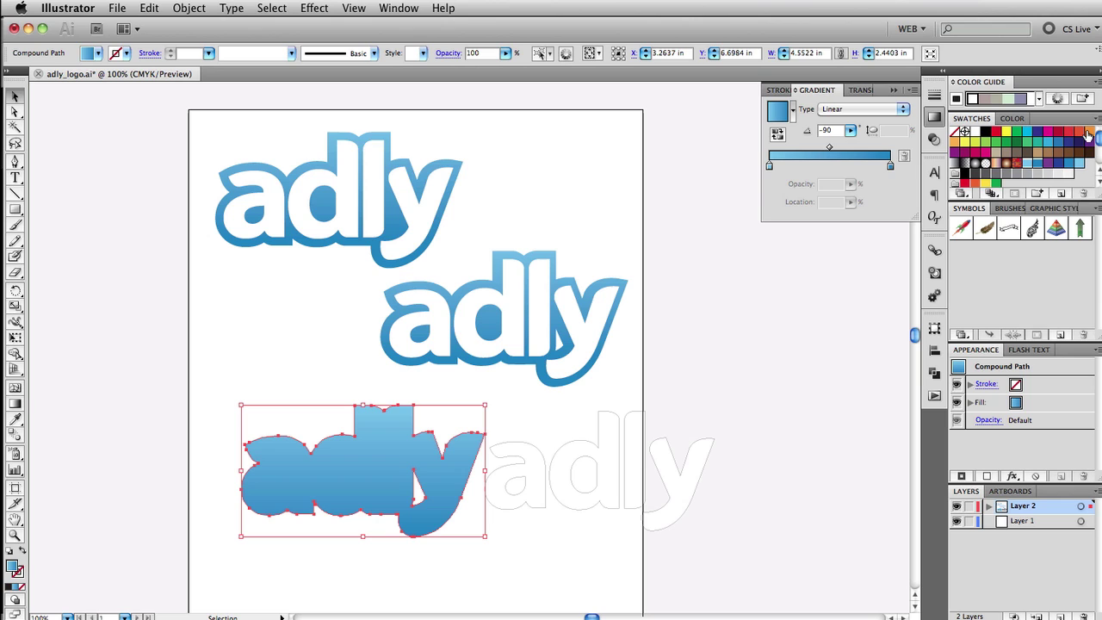
pyautogui.moveTo(1089, 136)
pyautogui.mouseDown()
pyautogui.moveTo(760, 171)
pyautogui.moveTo(771, 172)
pyautogui.mouseUp()
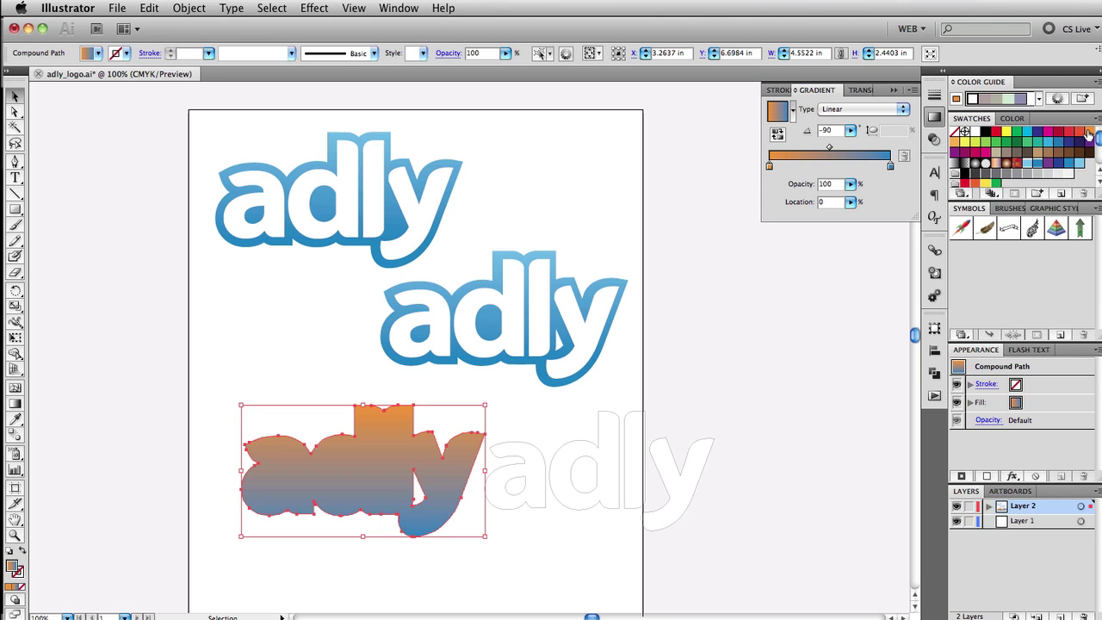
pyautogui.moveTo(1083, 135); pyautogui.dragTo(894, 173)
pyautogui.click(713, 354)
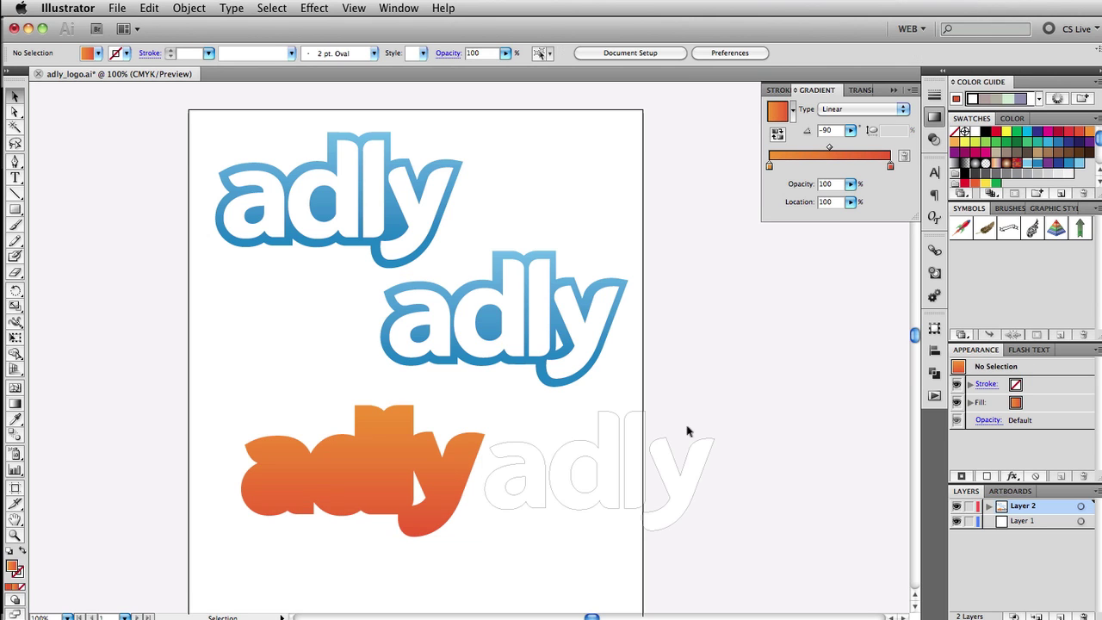
pyautogui.moveTo(670, 459); pyautogui.dragTo(426, 452)
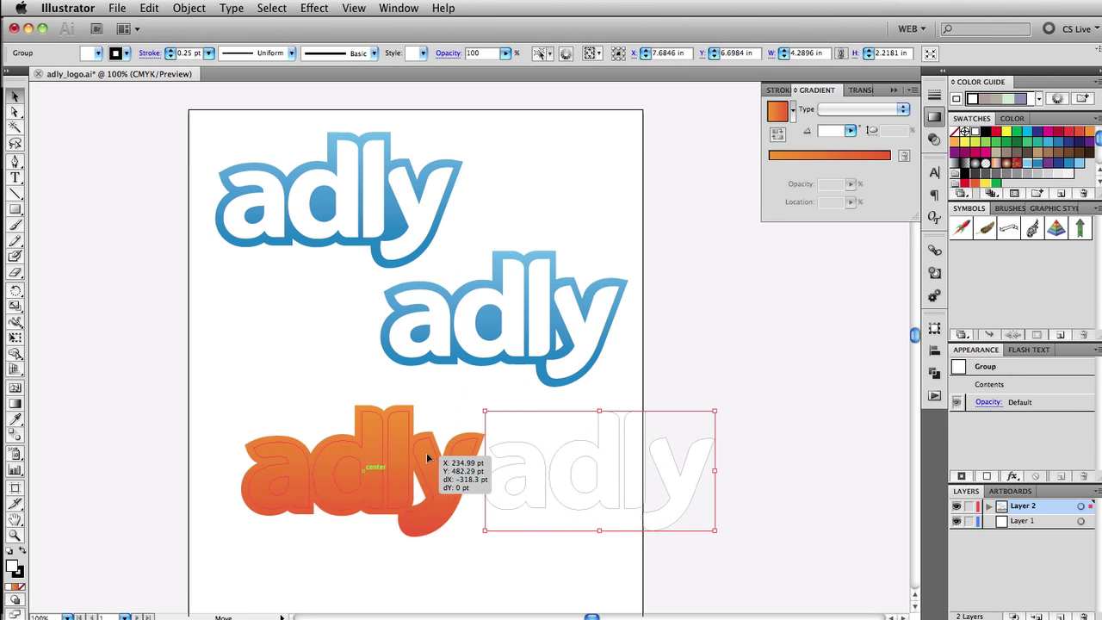
# Step: Drop the white 'adly' lettering onto the orange gradient silhouette and set its stroke to None
pyautogui.moveTo(426, 453); pyautogui.dragTo(427, 453)
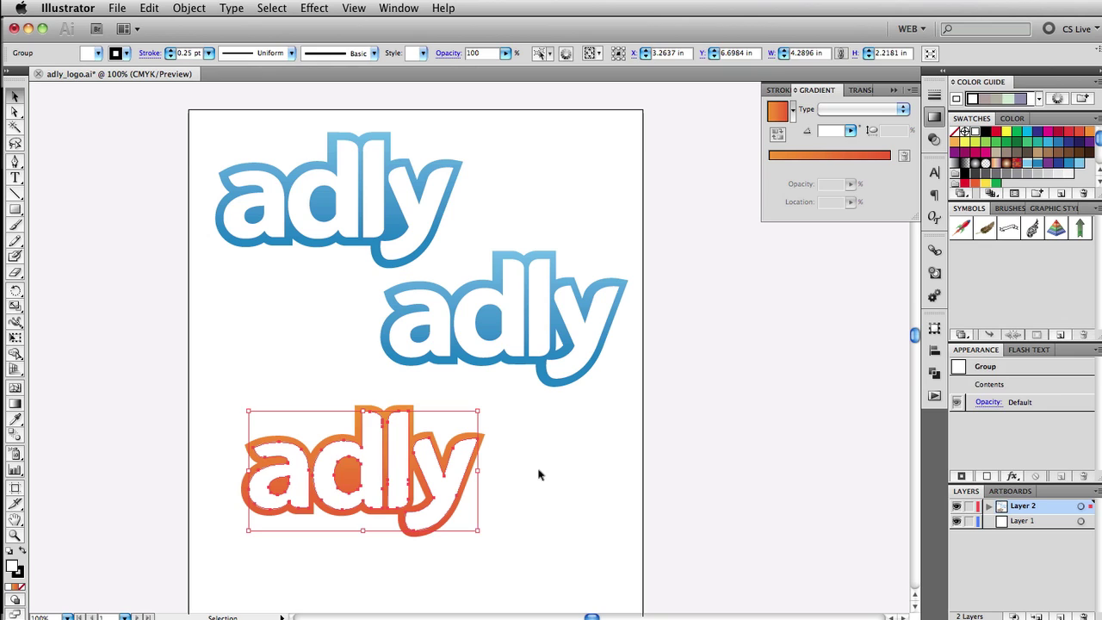
pyautogui.click(577, 475)
pyautogui.click(465, 448)
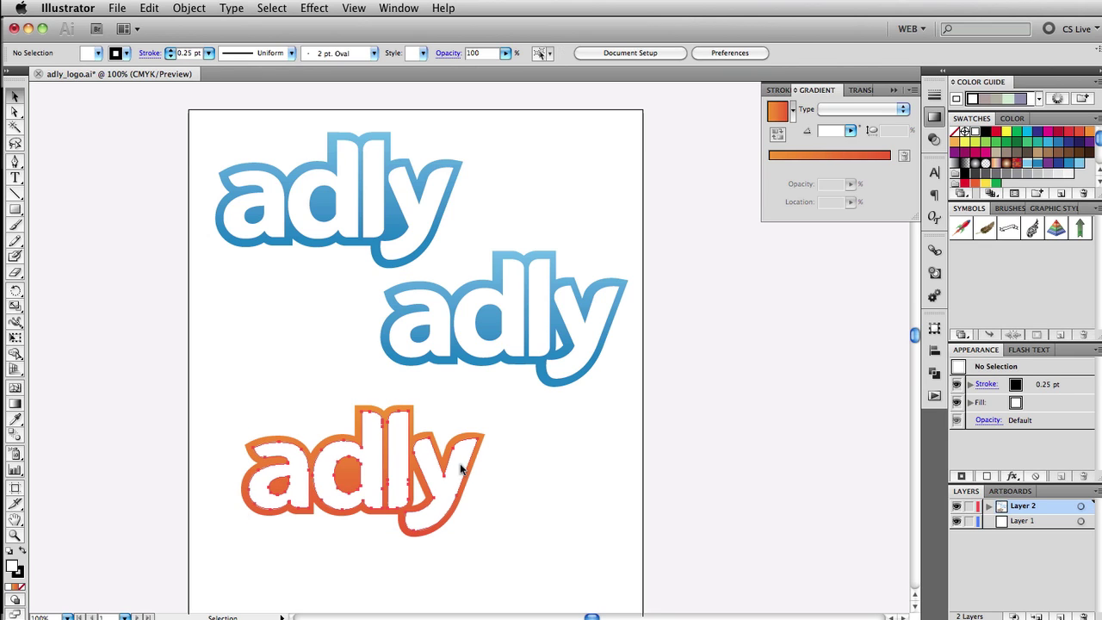
pyautogui.click(779, 90)
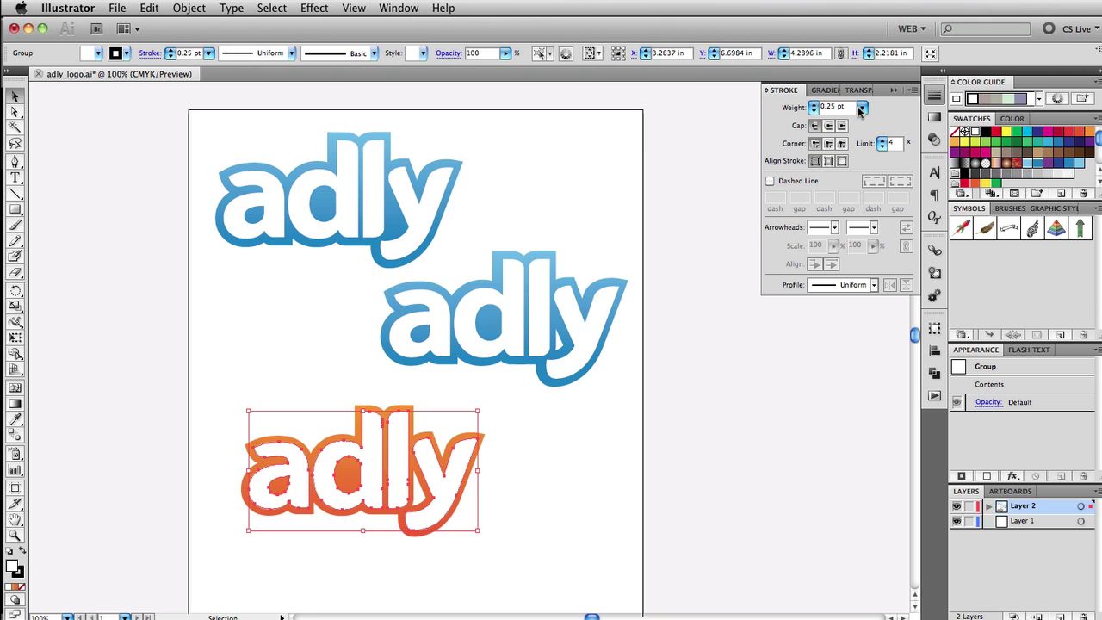
pyautogui.click(814, 110)
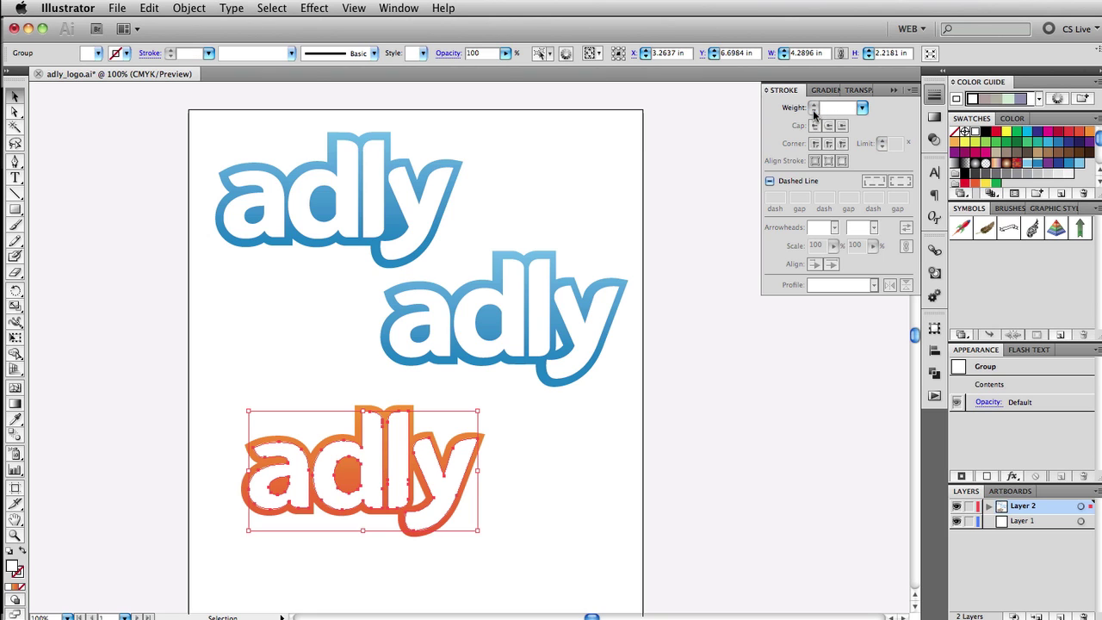
pyautogui.click(736, 358)
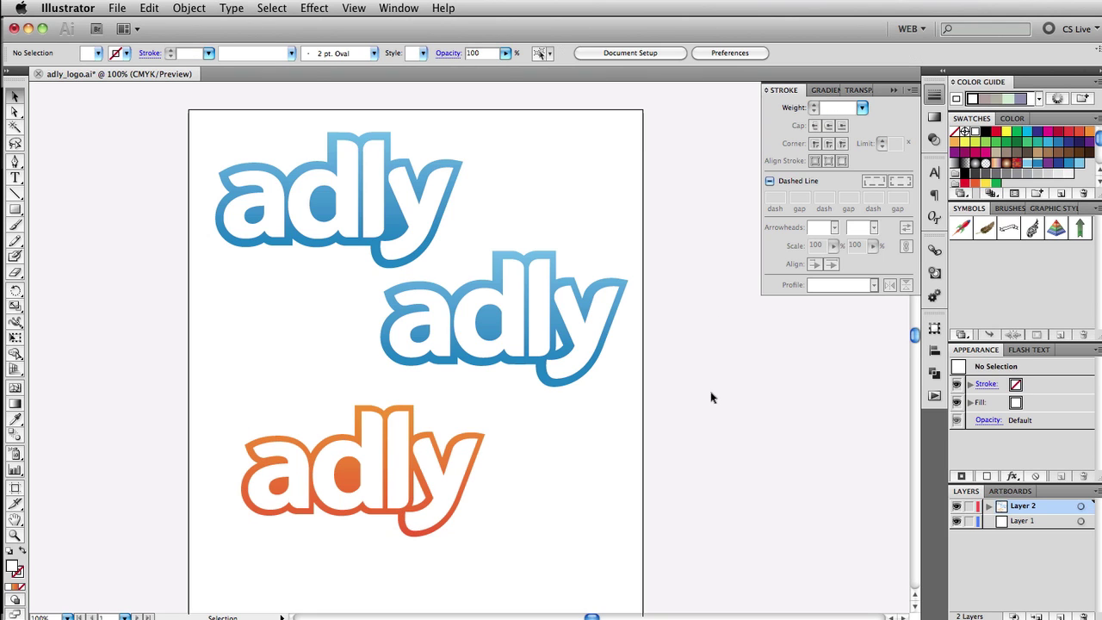
# Step: Move the orange-outlined adly logo rightward and slightly lower, beneath the two blue logos
pyautogui.moveTo(507, 511)
pyautogui.mouseDown()
pyautogui.moveTo(364, 474)
pyautogui.moveTo(372, 457)
pyautogui.mouseUp()
pyautogui.click(559, 488)
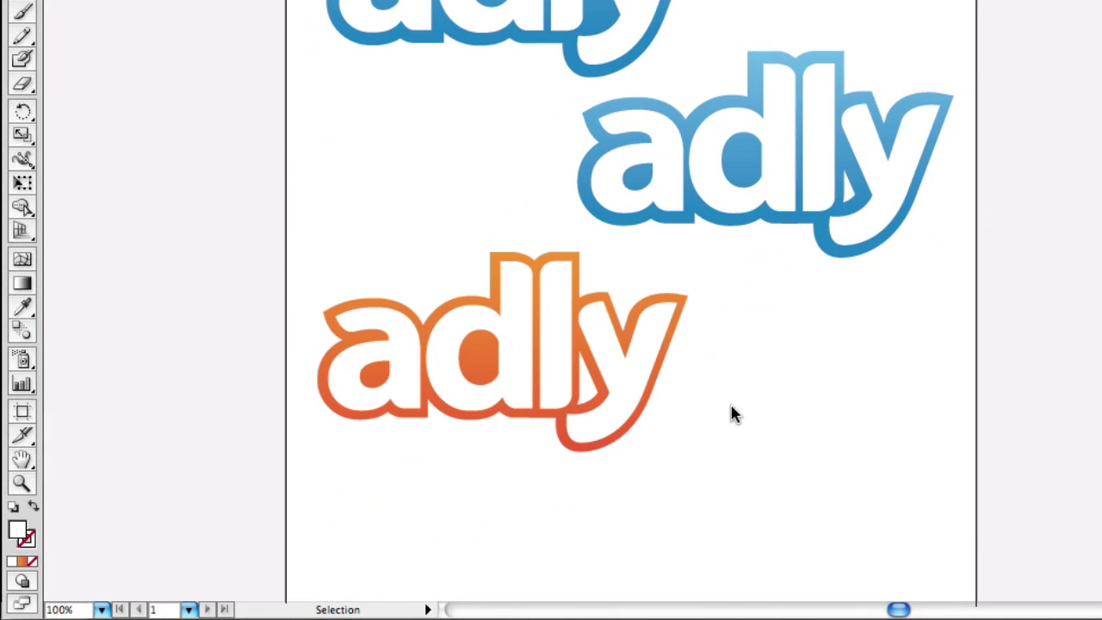
pyautogui.click(597, 357)
pyautogui.moveTo(652, 356); pyautogui.dragTo(774, 371)
pyautogui.click(806, 369)
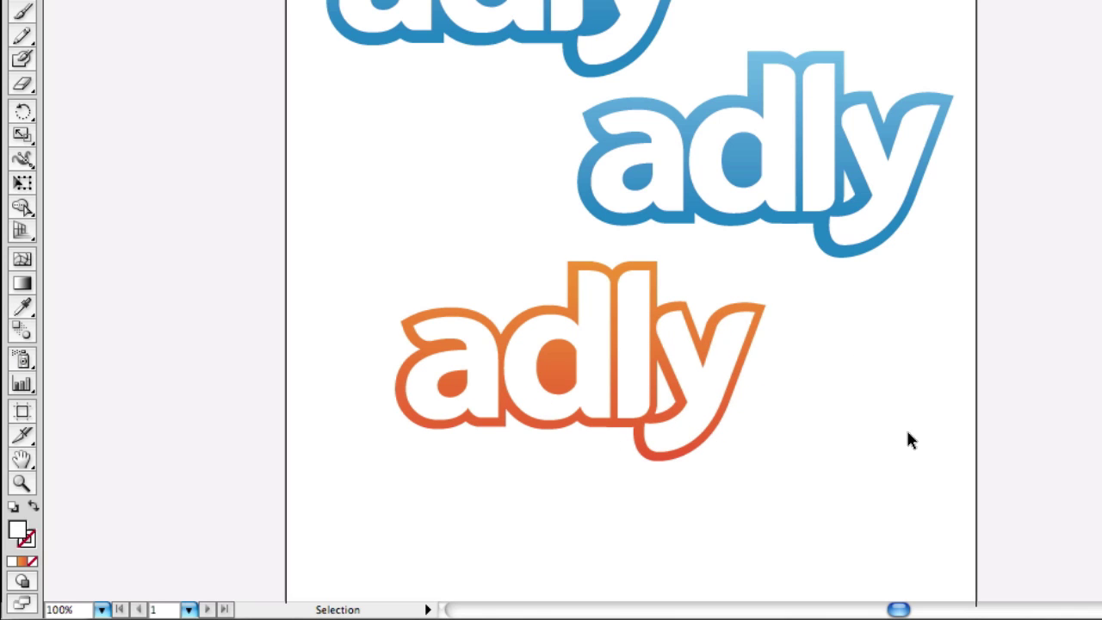
pyautogui.moveTo(824, 422)
pyautogui.mouseDown()
pyautogui.moveTo(713, 376)
pyautogui.moveTo(717, 412)
pyautogui.mouseUp()
pyautogui.moveTo(842, 398); pyautogui.dragTo(719, 403)
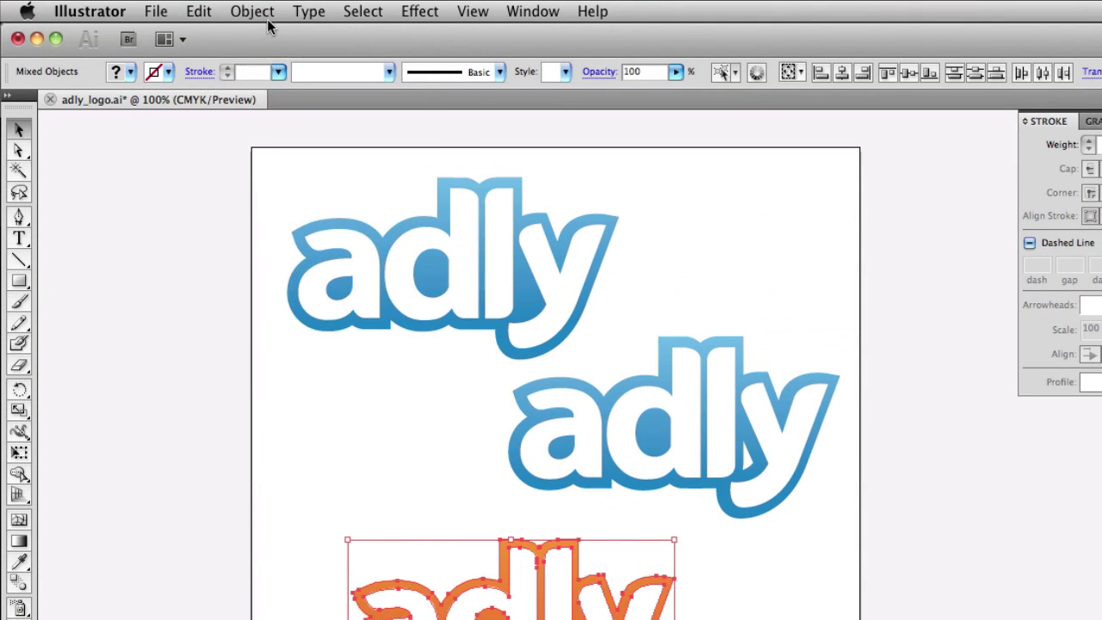
# Step: Scale the orange adly logo up proportionally and recentre it below the blue logos
pyautogui.click(257, 12)
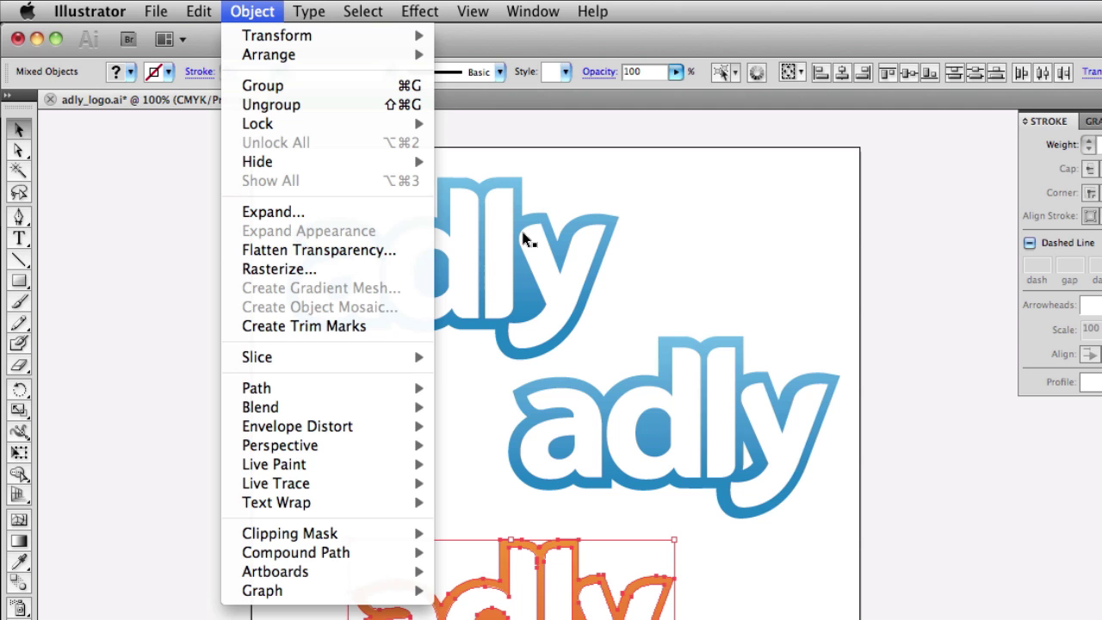
pyautogui.click(809, 587)
pyautogui.click(766, 612)
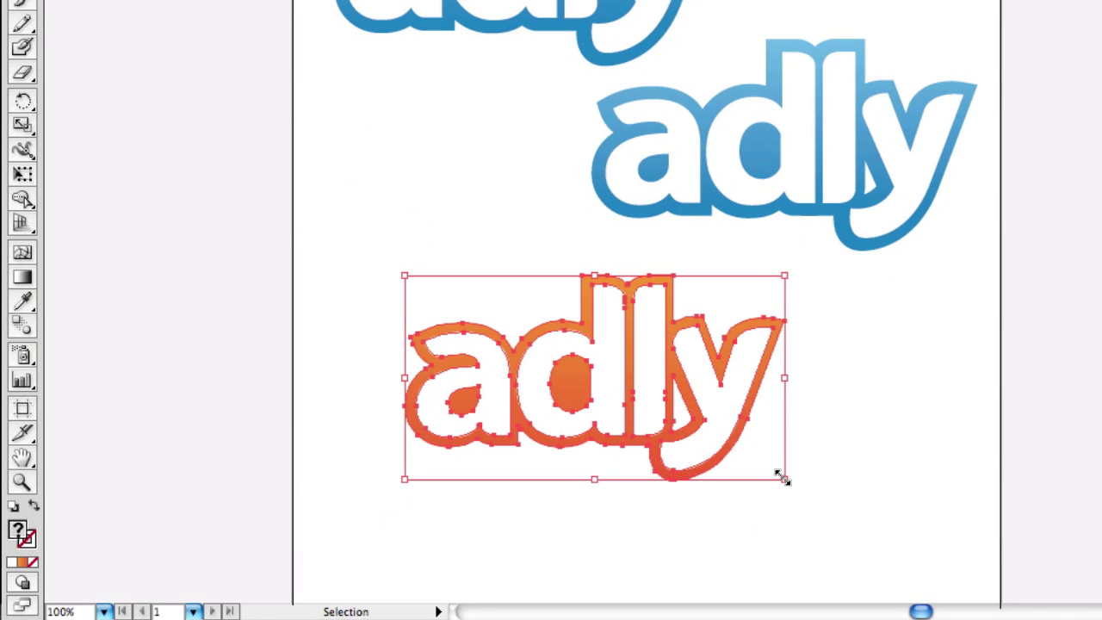
pyautogui.moveTo(781, 478); pyautogui.dragTo(990, 422)
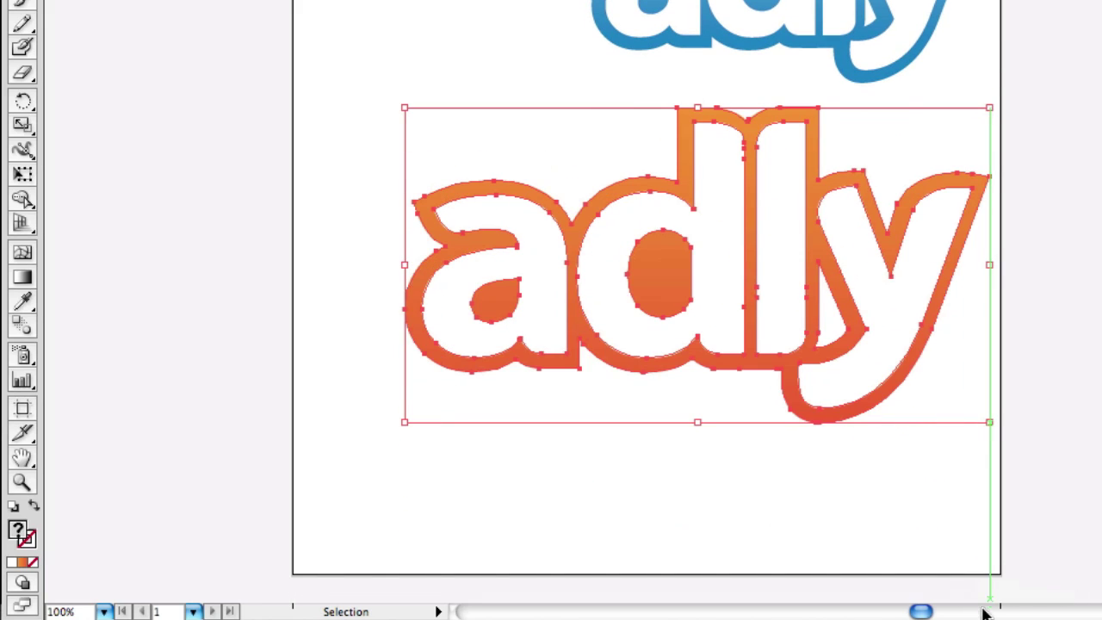
pyautogui.moveTo(852, 334); pyautogui.dragTo(804, 364)
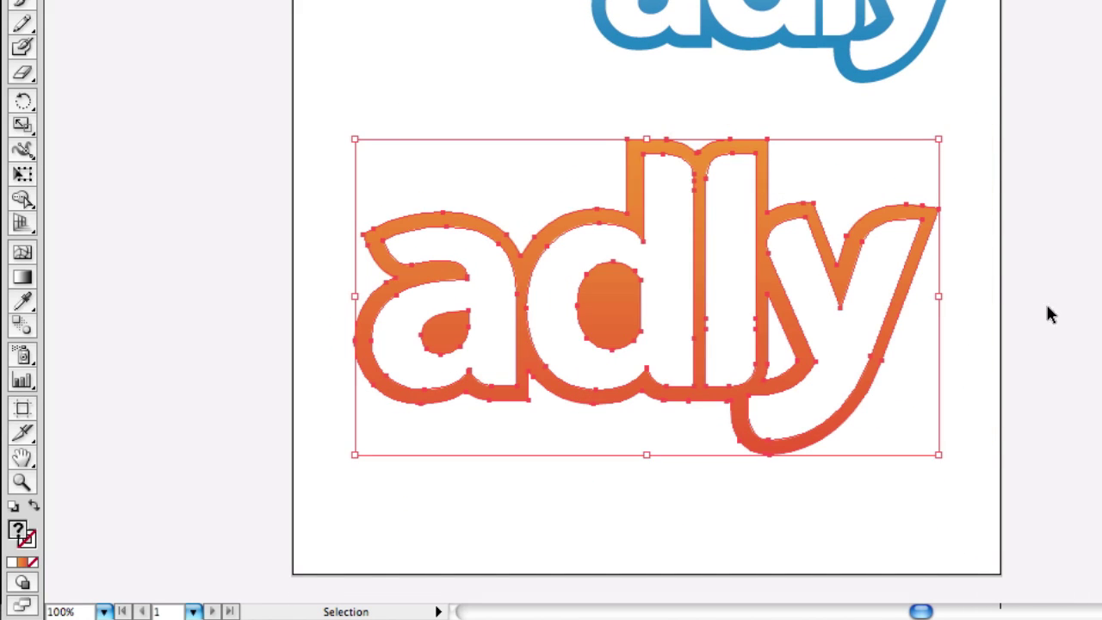
pyautogui.click(1063, 311)
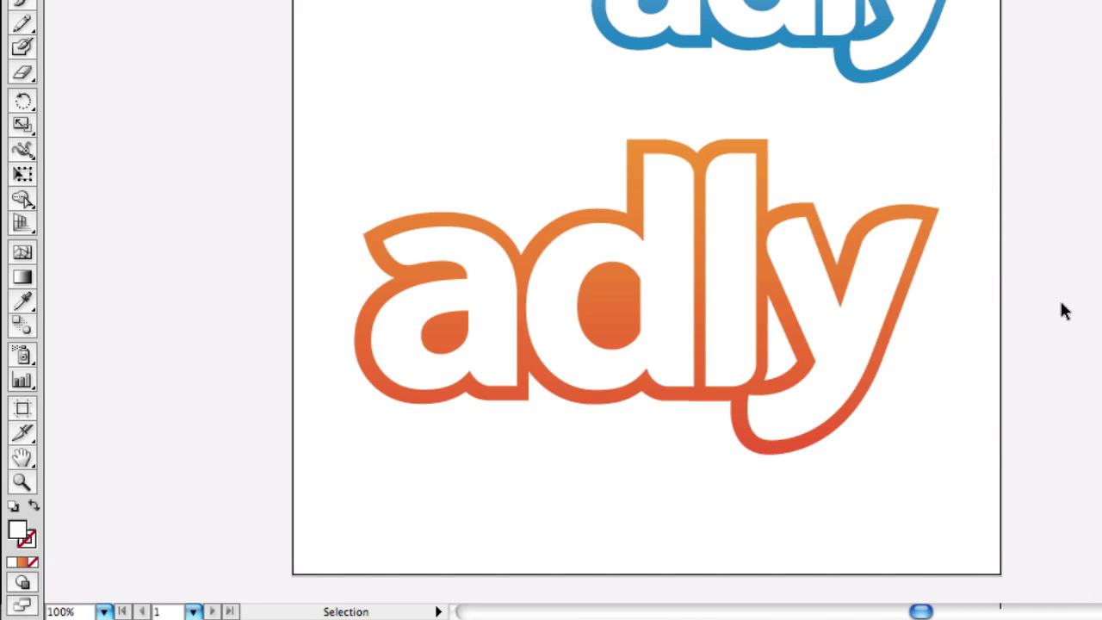
pyautogui.scroll(10, 1063, 312)
pyautogui.scroll(-8, 1063, 311)
pyautogui.scroll(-1, 1063, 312)
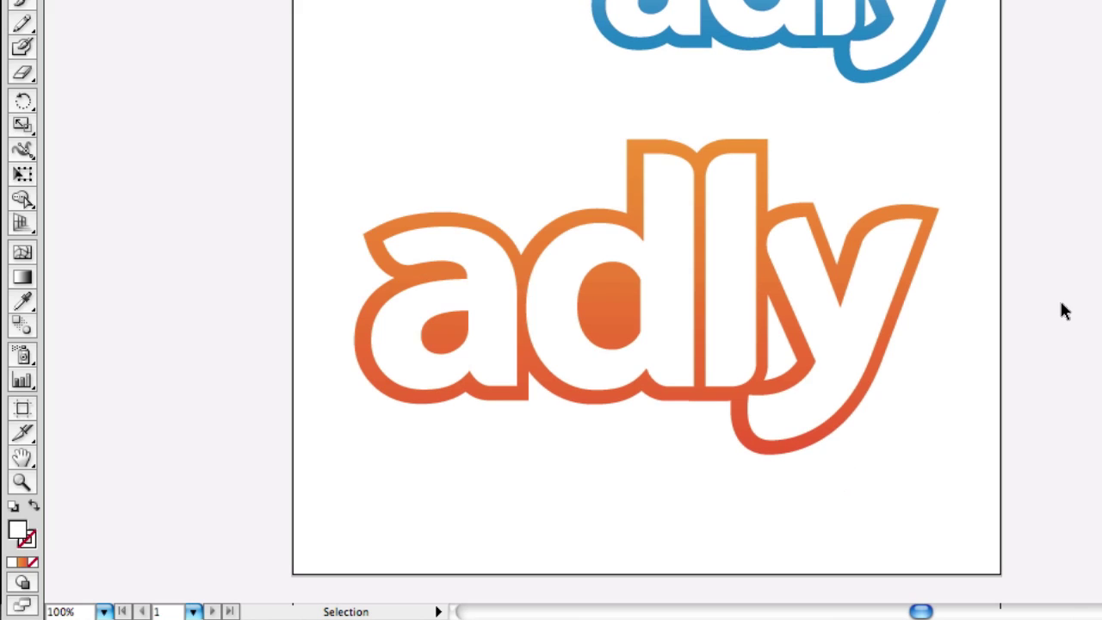